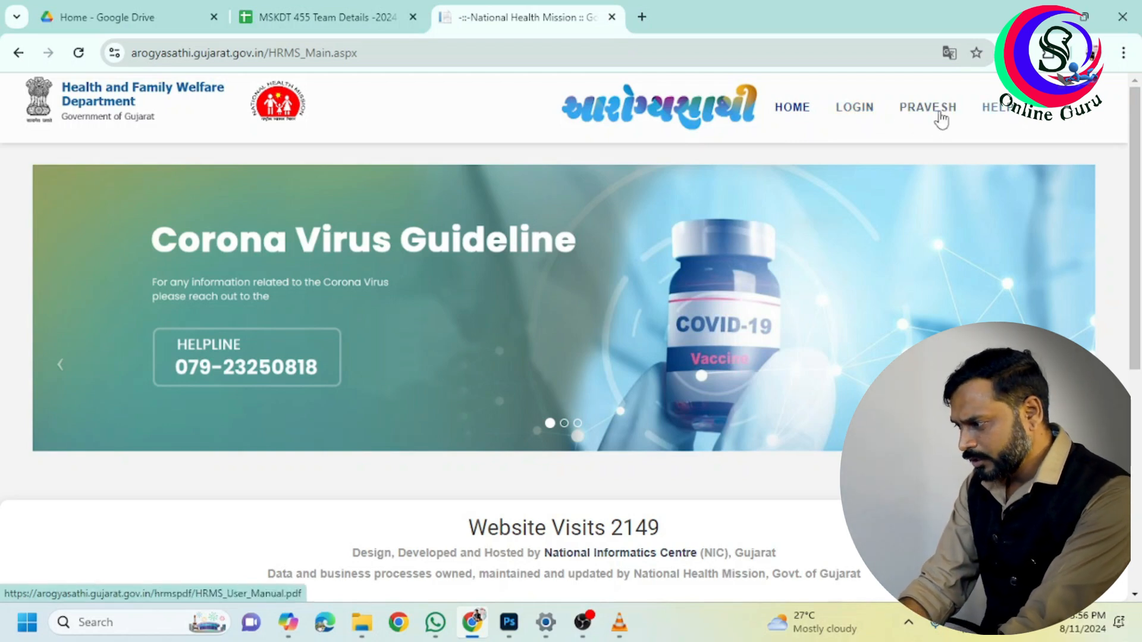
# Open the portal's LOGIN menu to browse the login categories
pyautogui.scroll(5, 954, 161)
pyautogui.scroll(2, 953, 161)
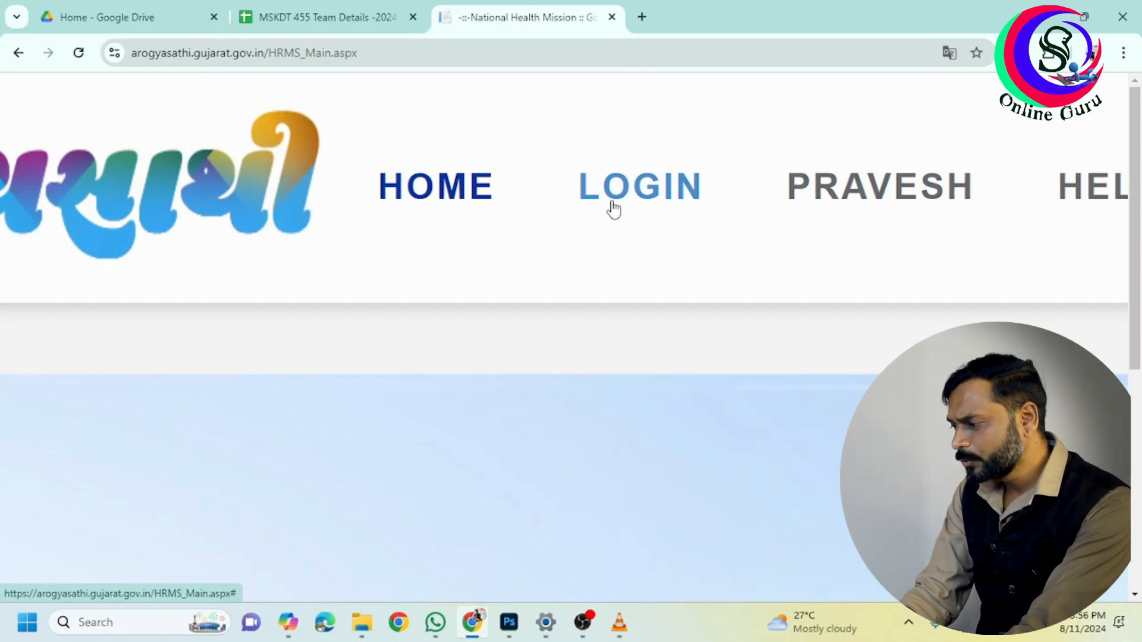
pyautogui.click(641, 190)
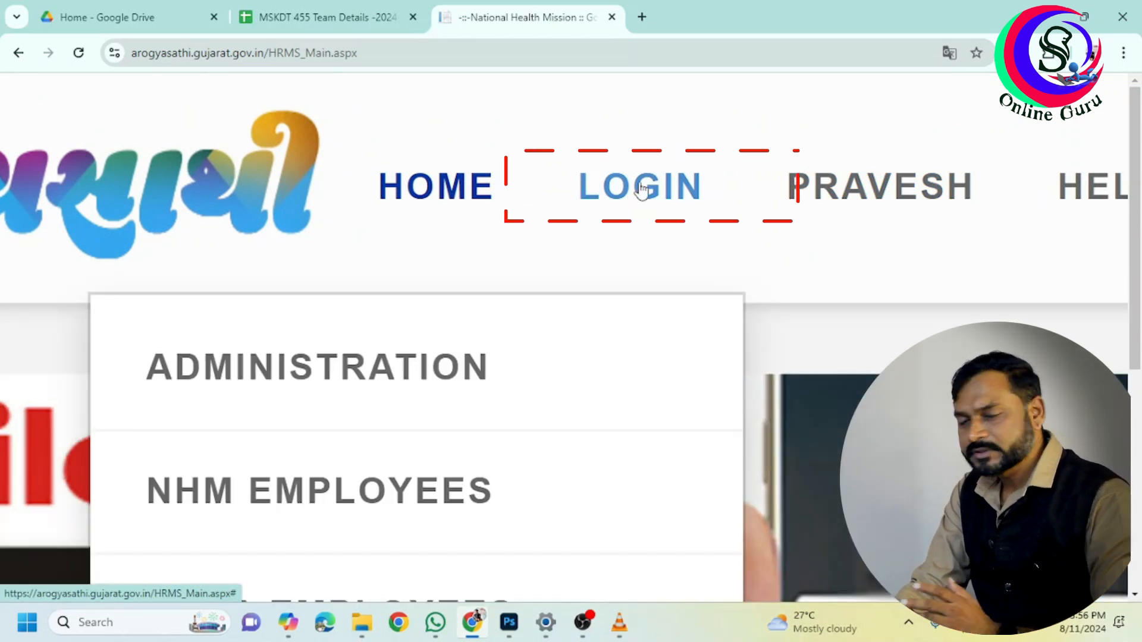
pyautogui.scroll(-7, 642, 189)
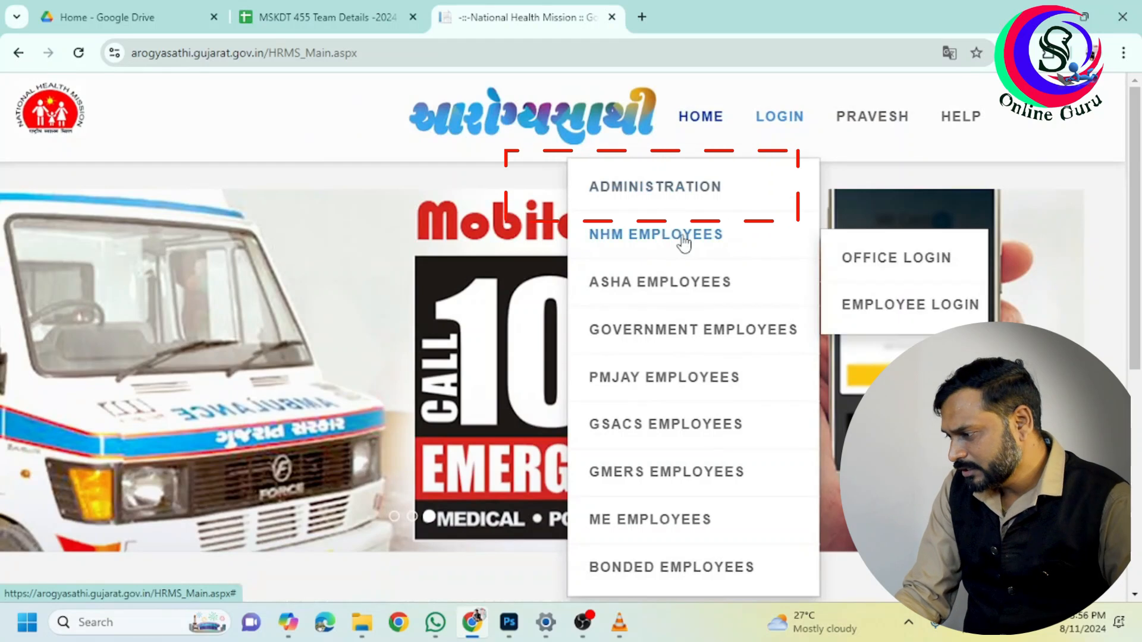
pyautogui.moveTo(708, 350)
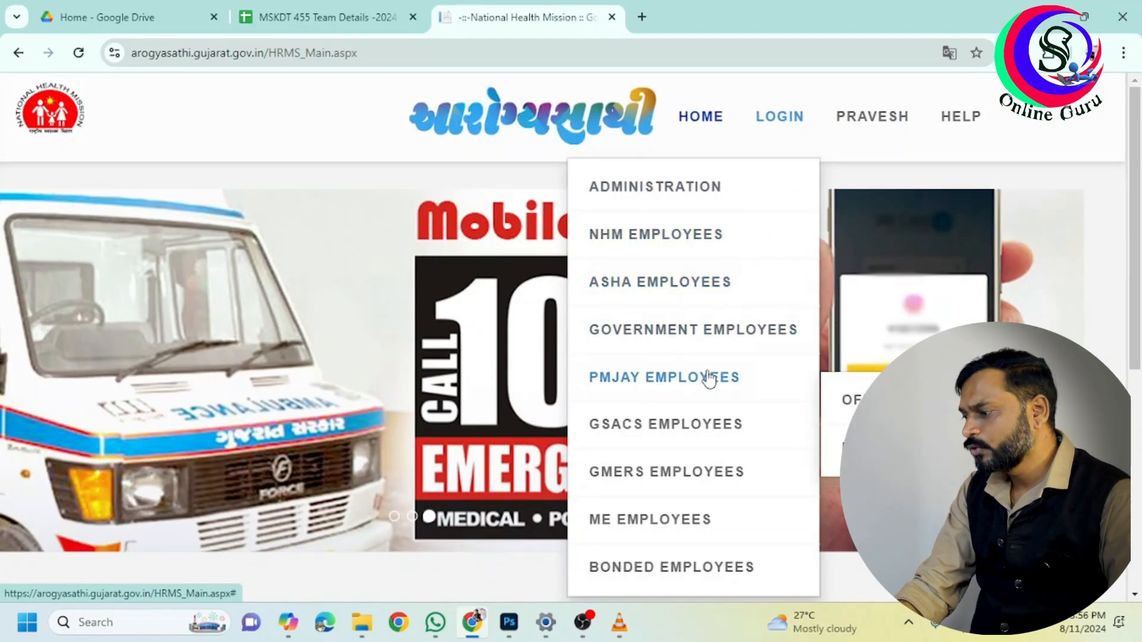
pyautogui.moveTo(740, 373)
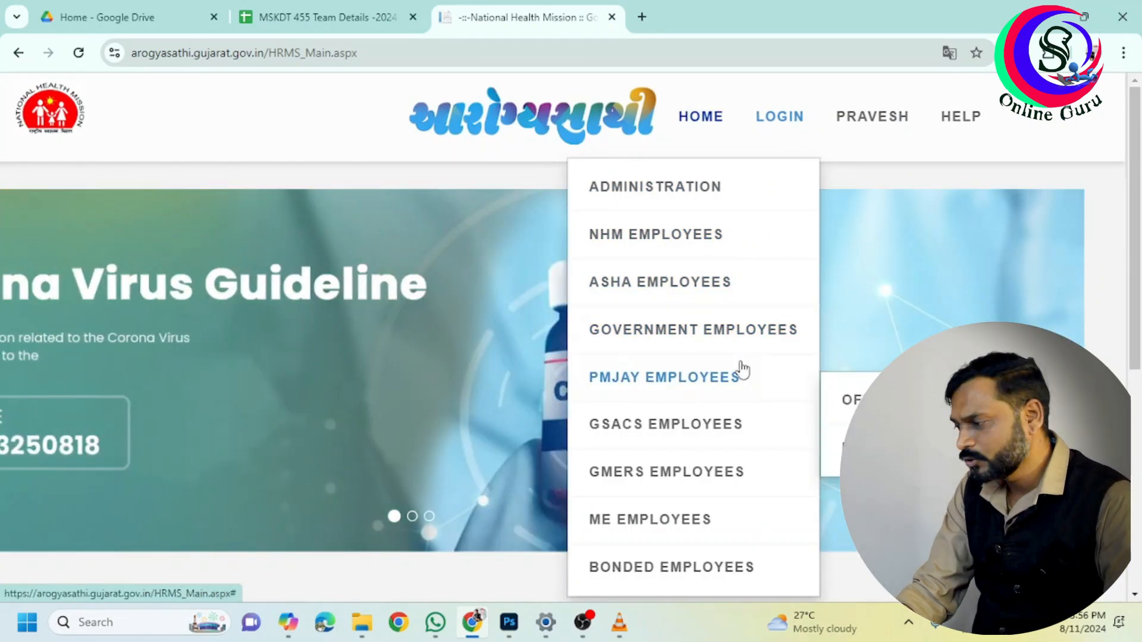
pyautogui.moveTo(726, 427)
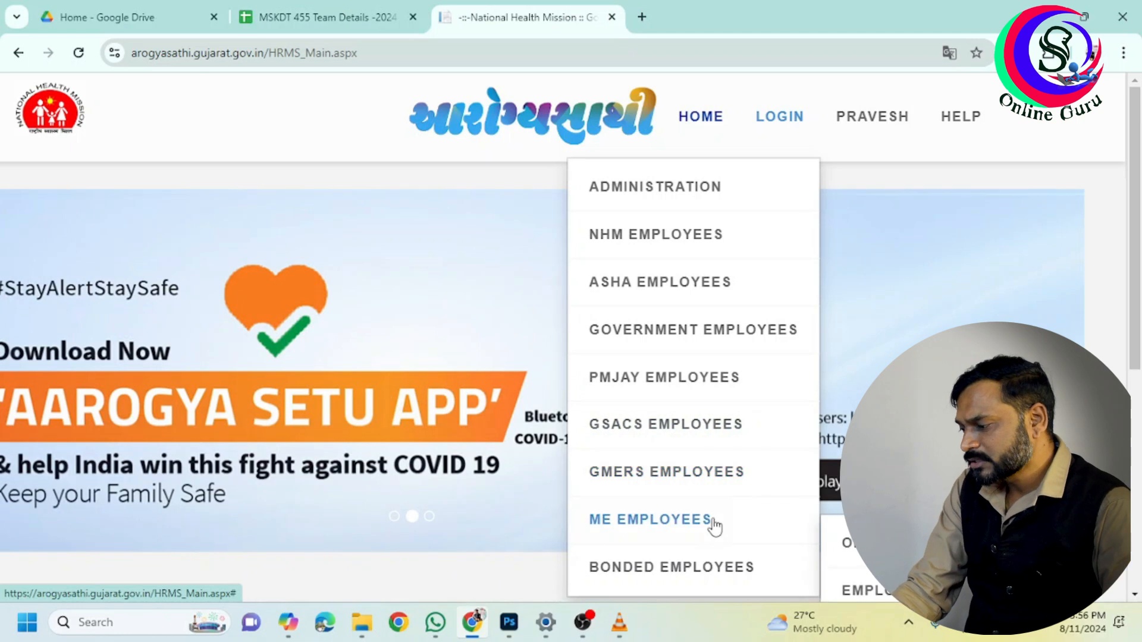
pyautogui.moveTo(715, 562)
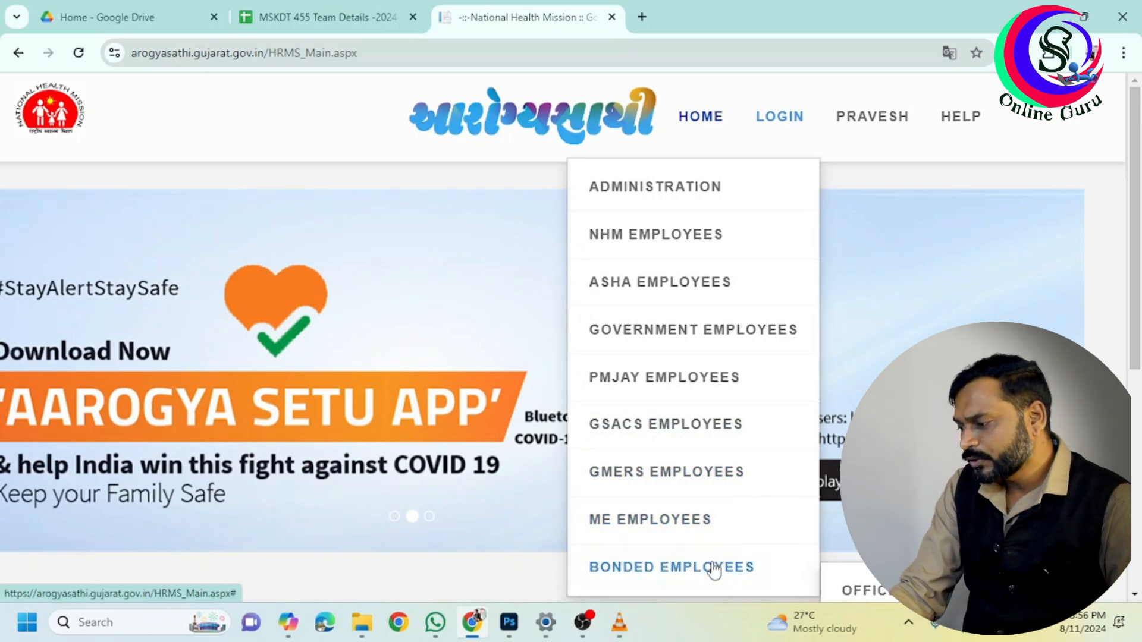
pyautogui.scroll(-3, 715, 569)
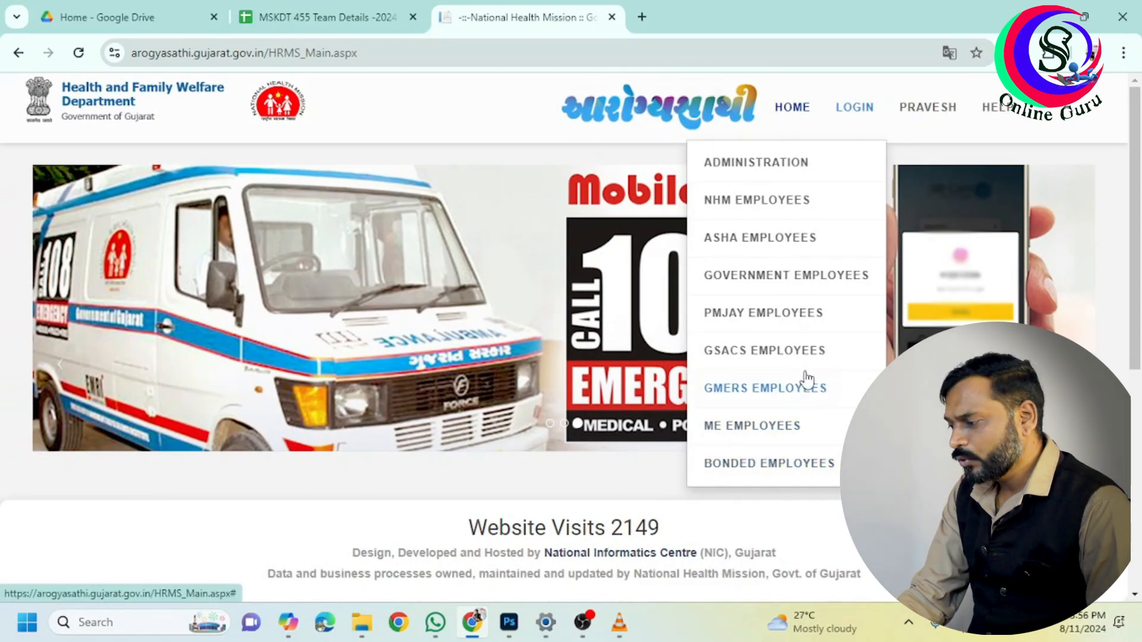
# Choose NHM EMPLOYEES → EMPLOYEE LOGIN to reach the NHM Employee Login page
pyautogui.moveTo(770, 217)
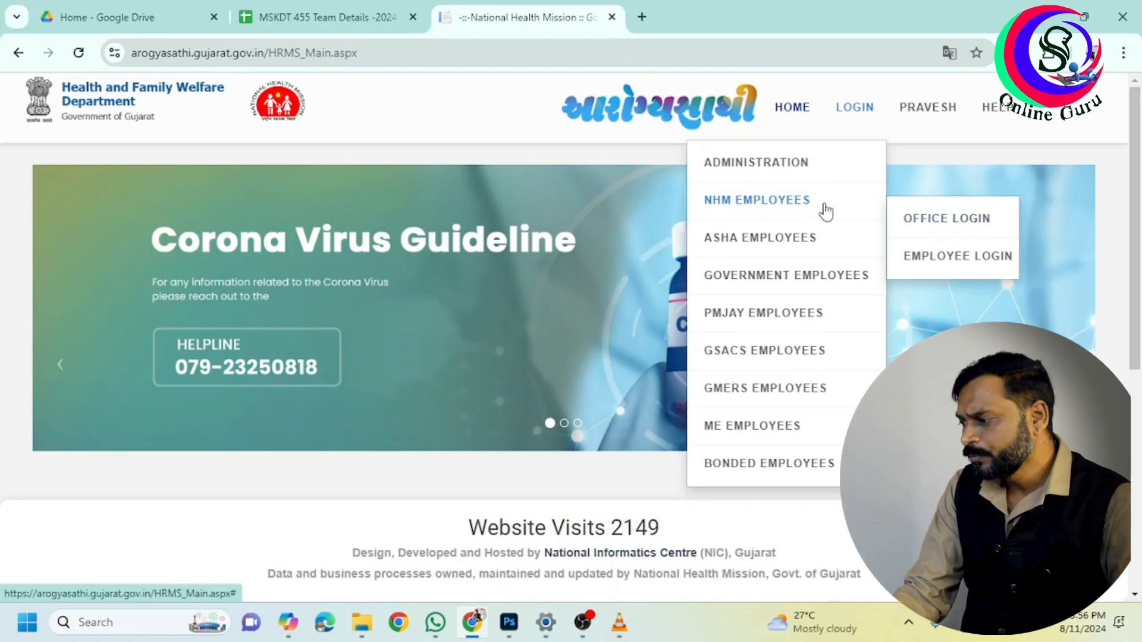
pyautogui.click(807, 208)
pyautogui.moveTo(836, 112)
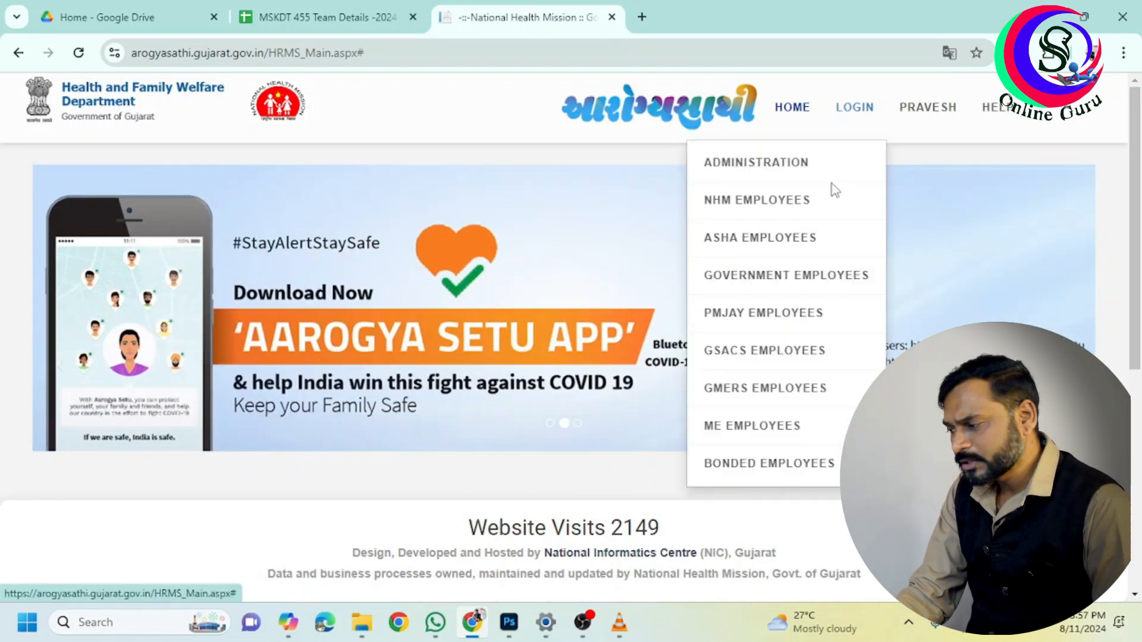
pyautogui.moveTo(831, 210)
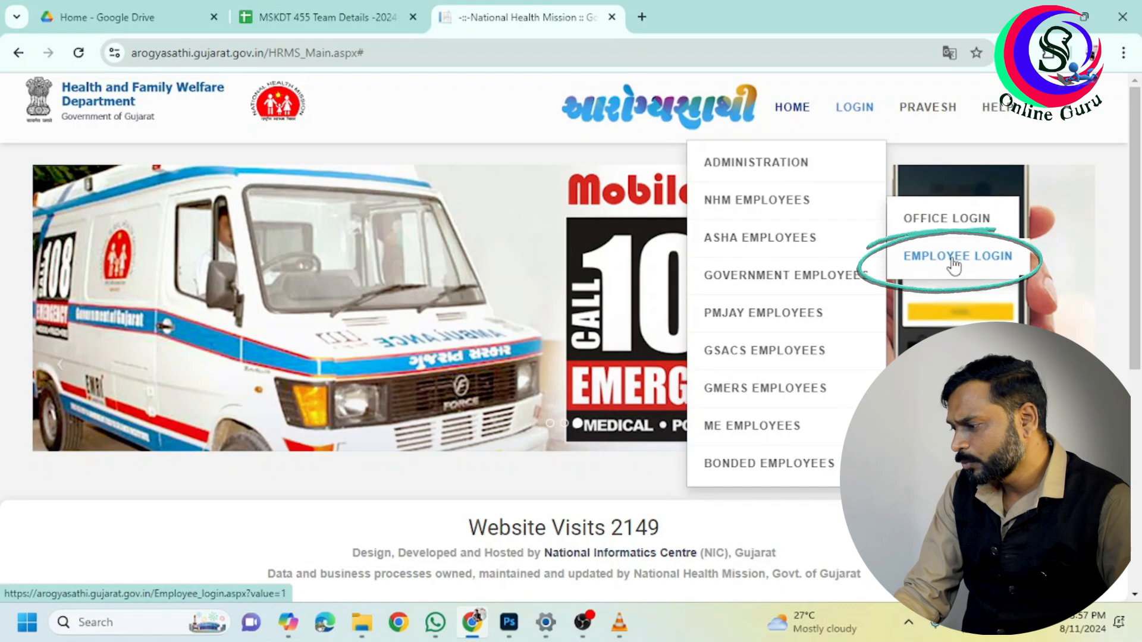
pyautogui.click(954, 260)
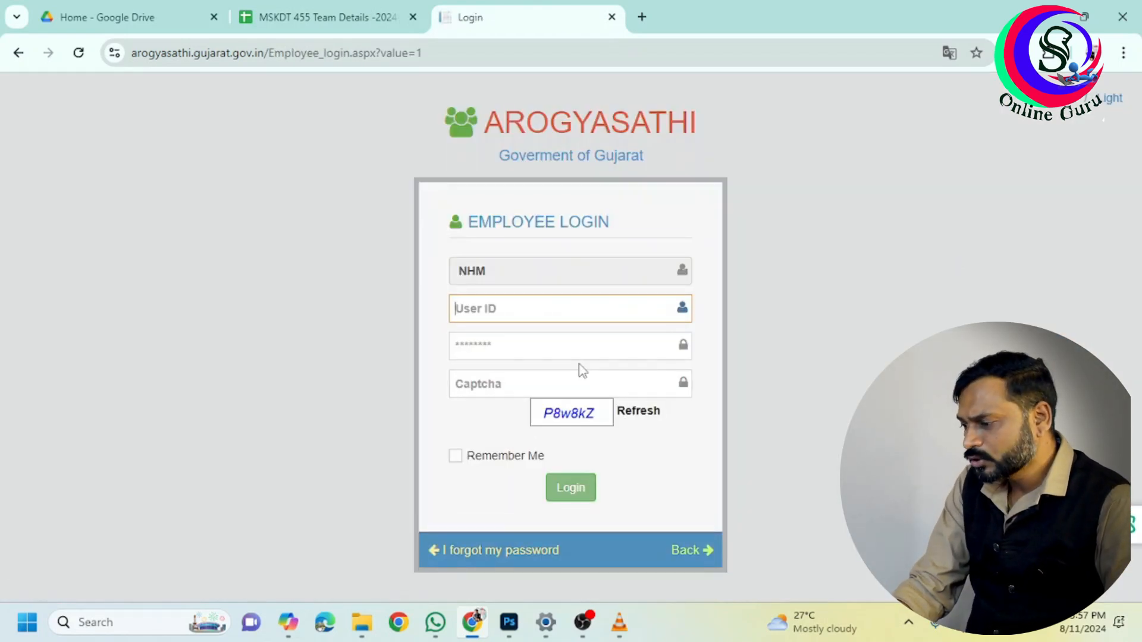
# Paste the saved User ID, enter the password and displayed captcha, and tick Remember Me
pyautogui.scroll(3, 579, 364)
pyautogui.scroll(3, 580, 364)
pyautogui.scroll(-2, 580, 364)
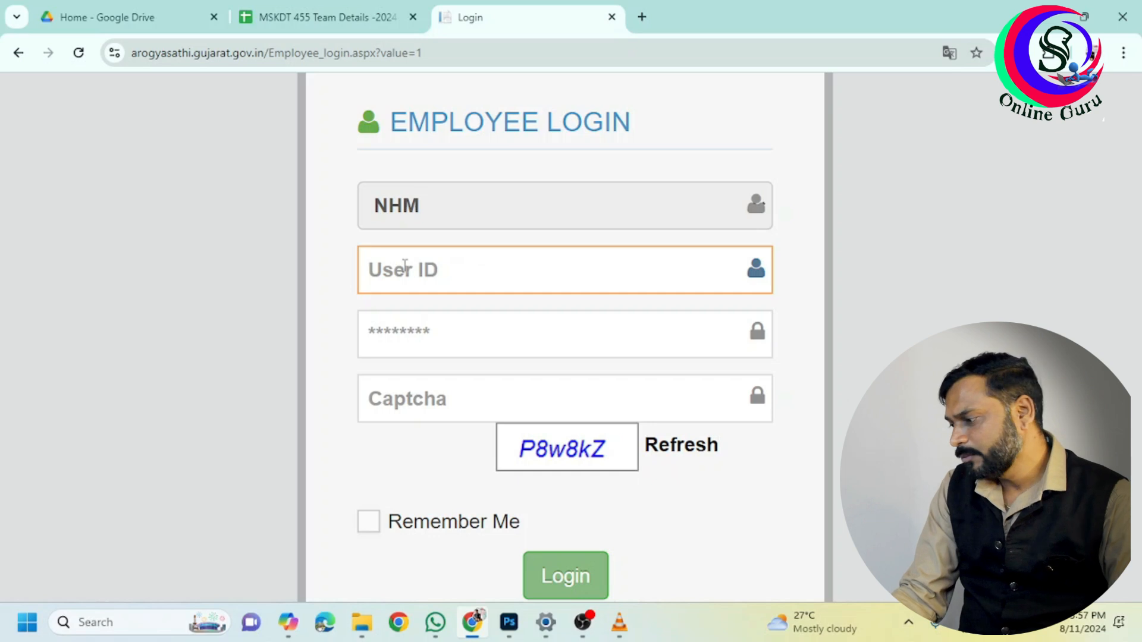
pyautogui.click(467, 271)
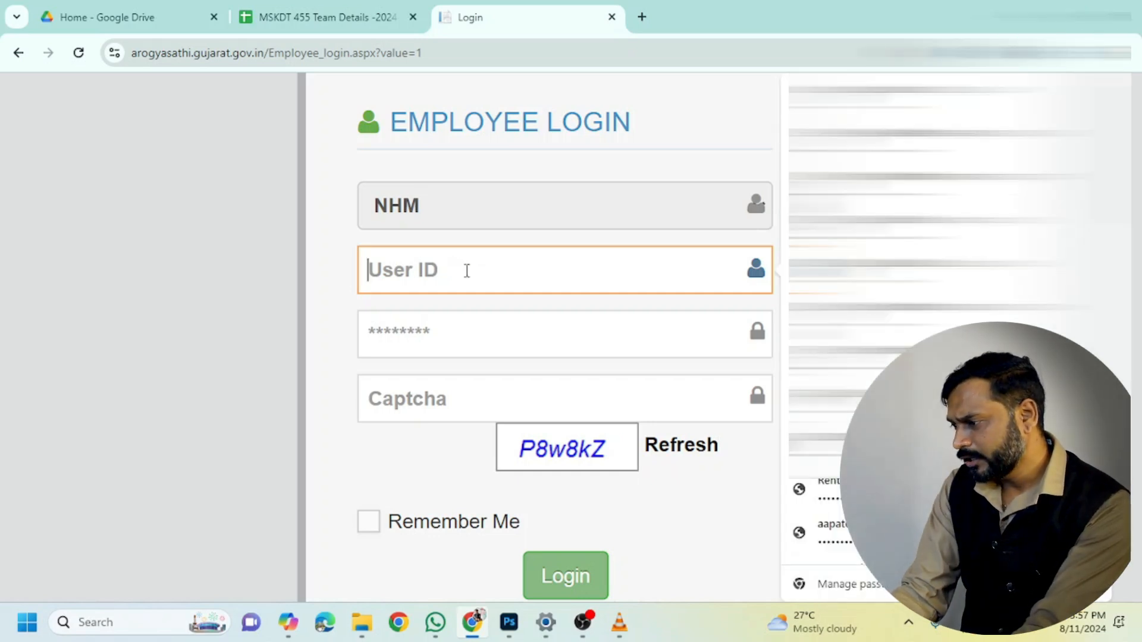
pyautogui.hotkey('ctrl', 'v')
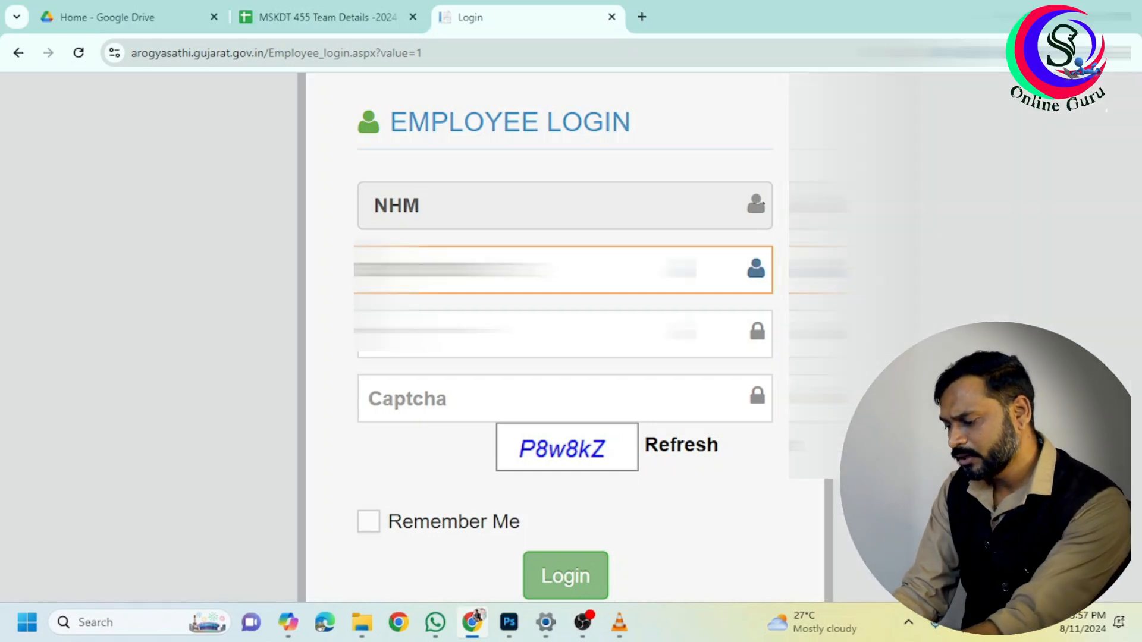
pyautogui.click(467, 333)
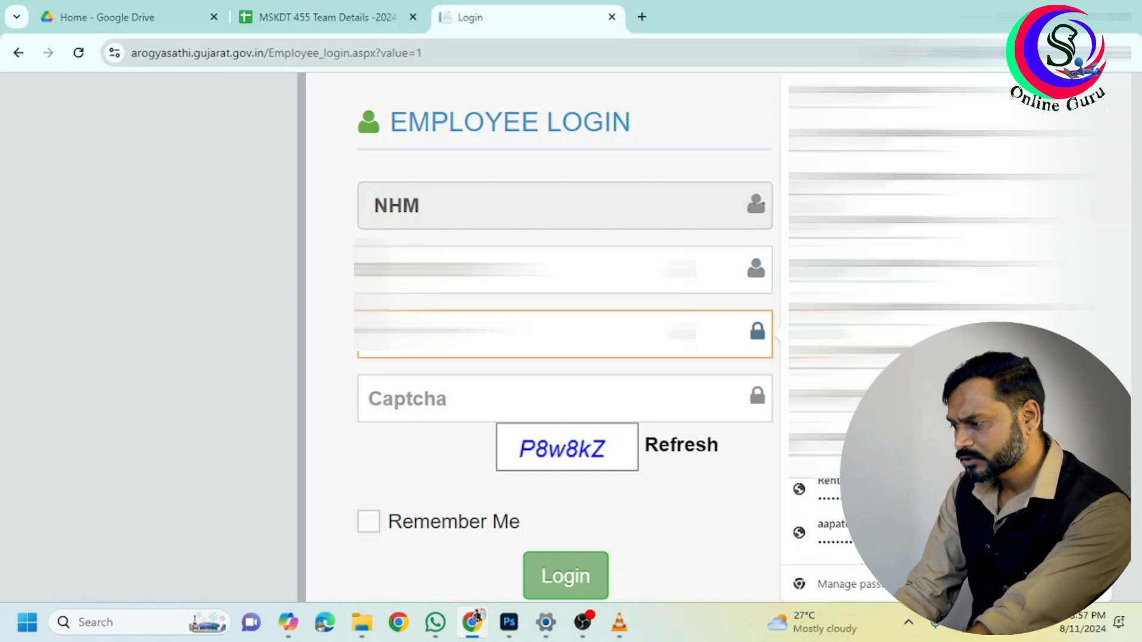
pyautogui.write('•')
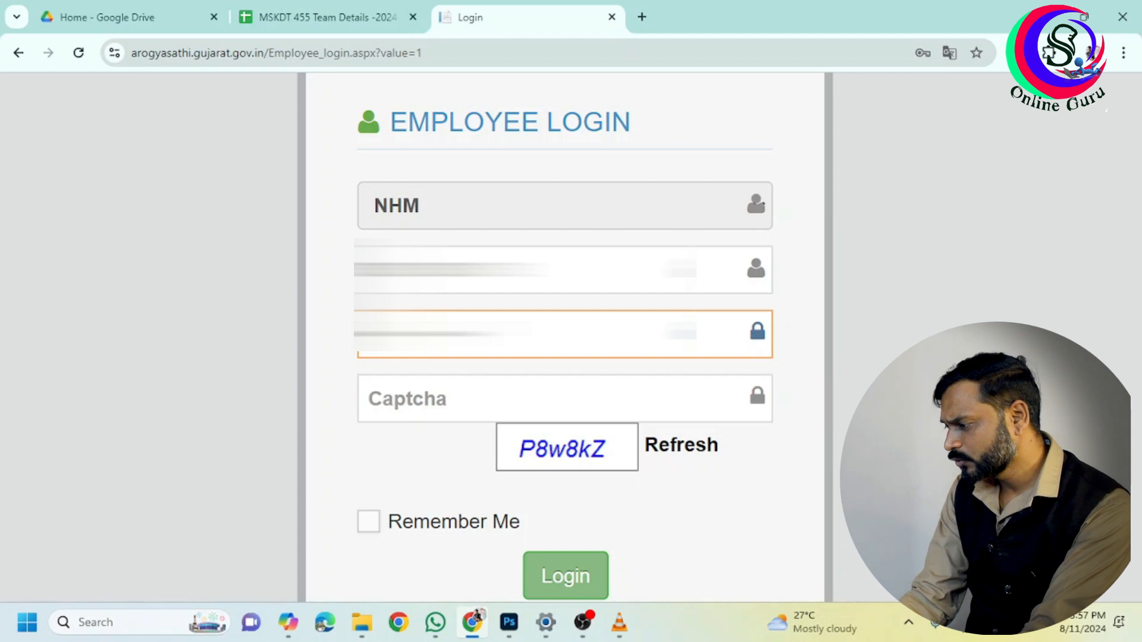
pyautogui.press('Tab')
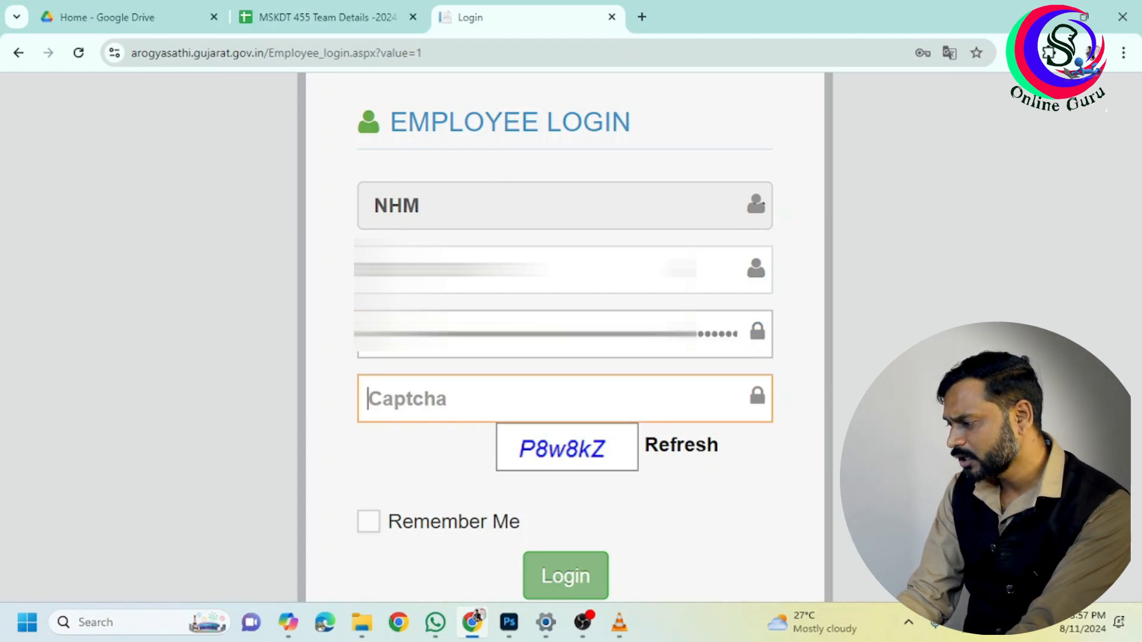
pyautogui.write('P8w')
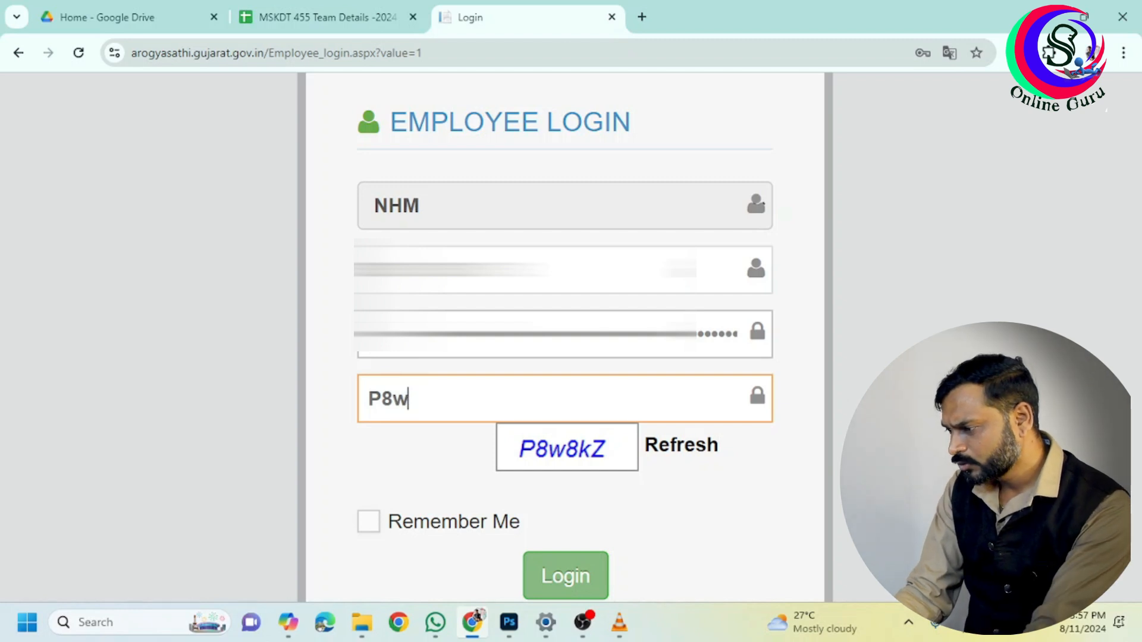
pyautogui.write('8')
pyautogui.write('kZ')
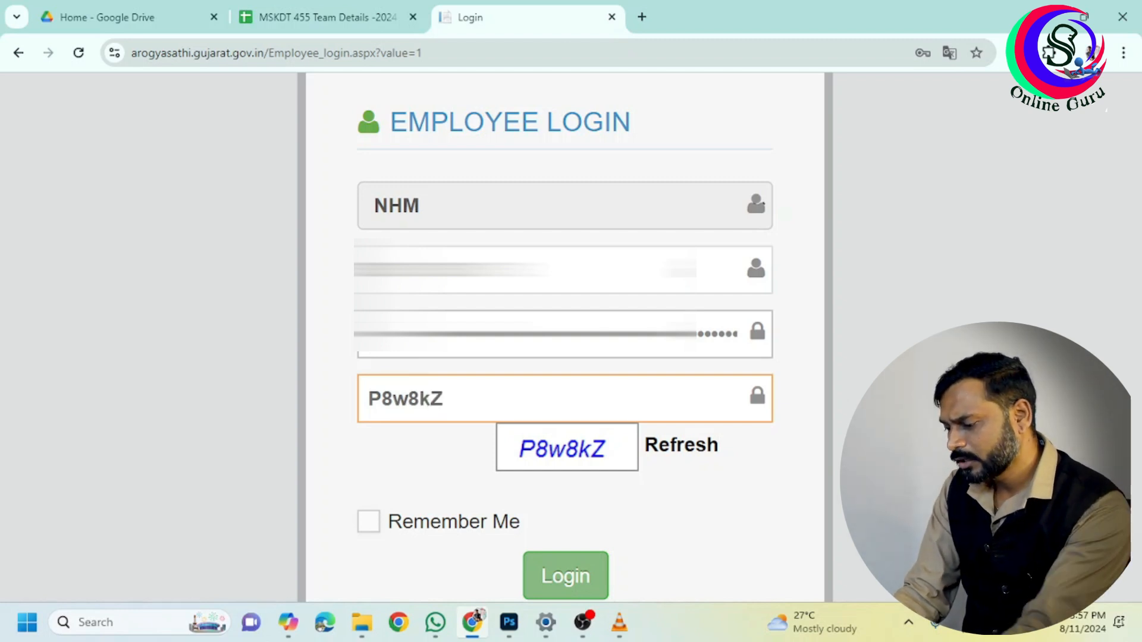
pyautogui.click(369, 522)
# Log in and expand Employee Profile in the sidebar down to Transfer Application
pyautogui.click(576, 574)
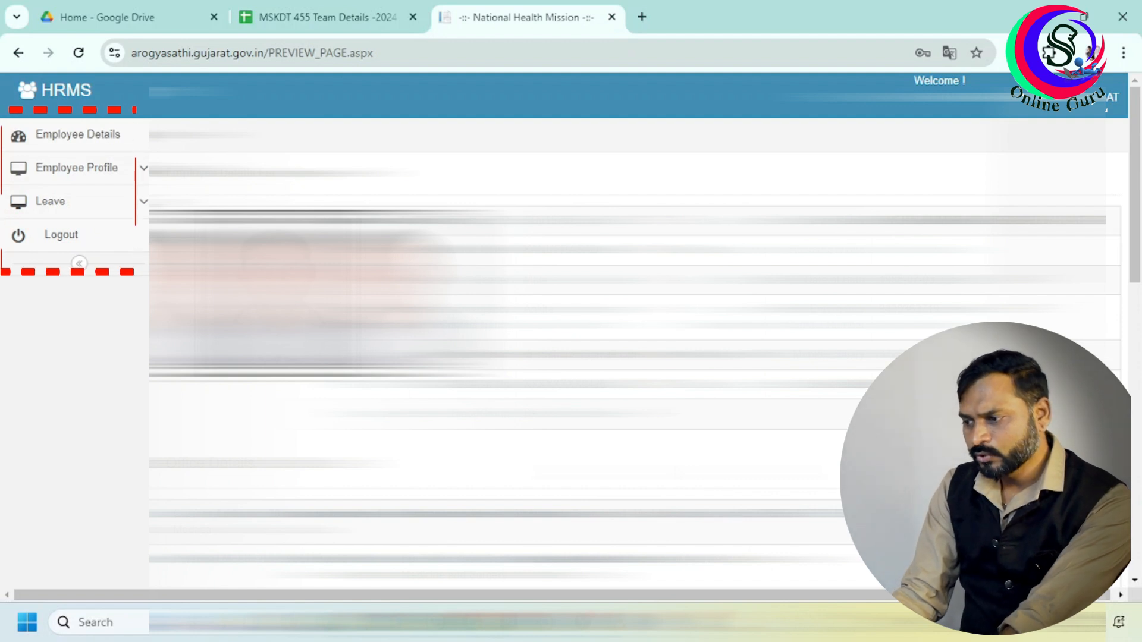
pyautogui.scroll(-3, 1138, 276)
pyautogui.moveTo(1138, 276); pyautogui.dragTo(1137, 191)
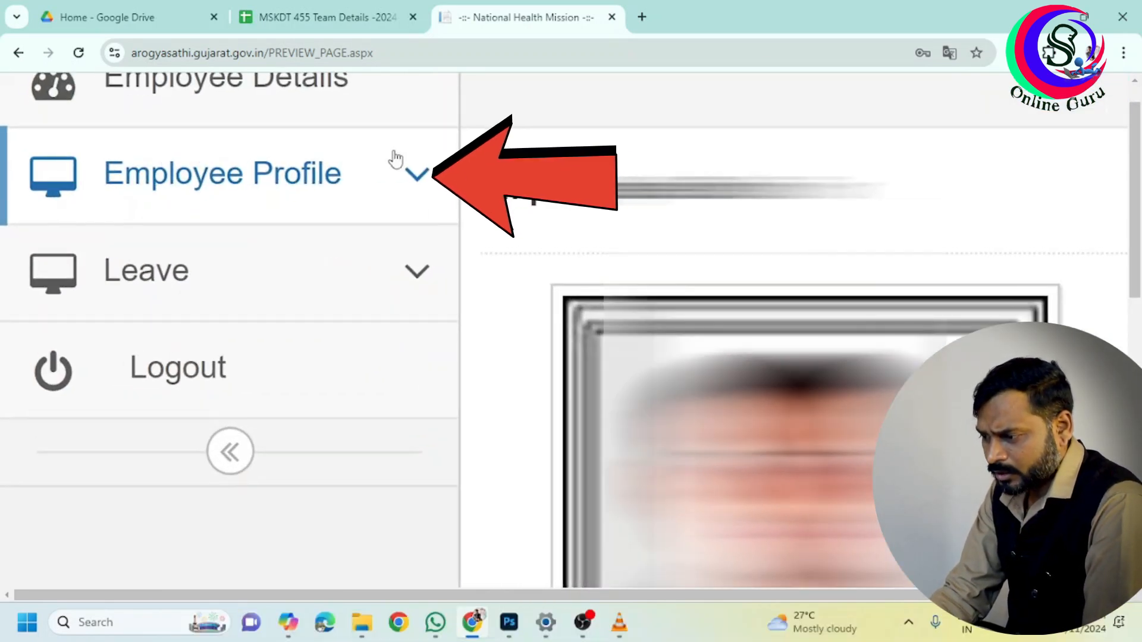
pyautogui.moveTo(1140, 237); pyautogui.dragTo(1140, 228)
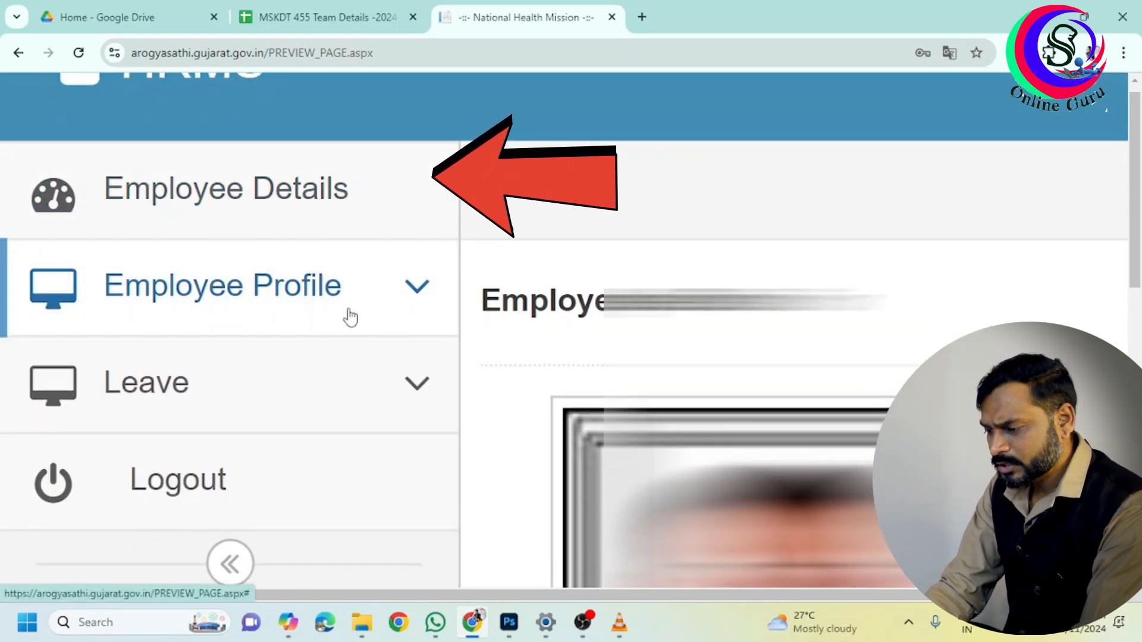
pyautogui.click(413, 291)
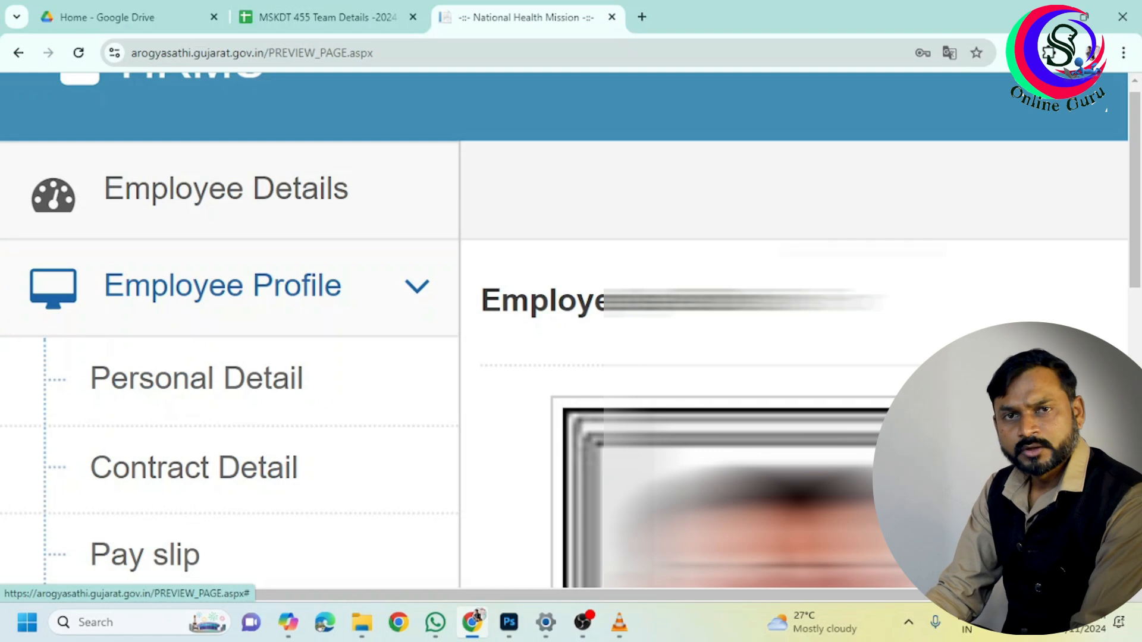
pyautogui.moveTo(1141, 196); pyautogui.dragTo(1140, 239)
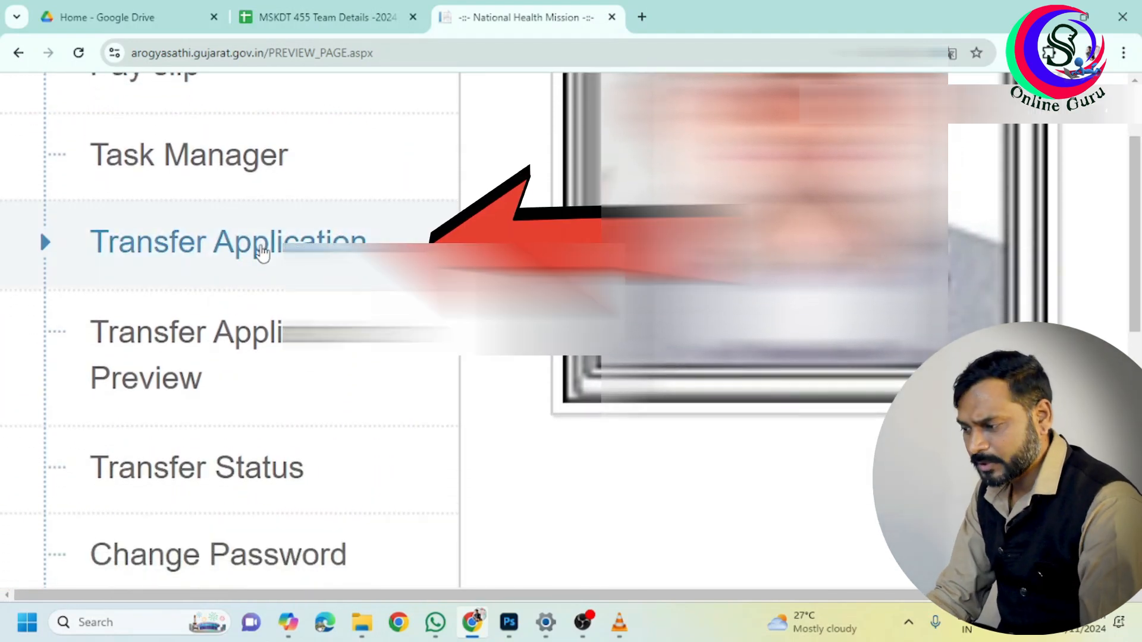
# Open the Transfer Application form and list the Transfer Type options
pyautogui.click(262, 253)
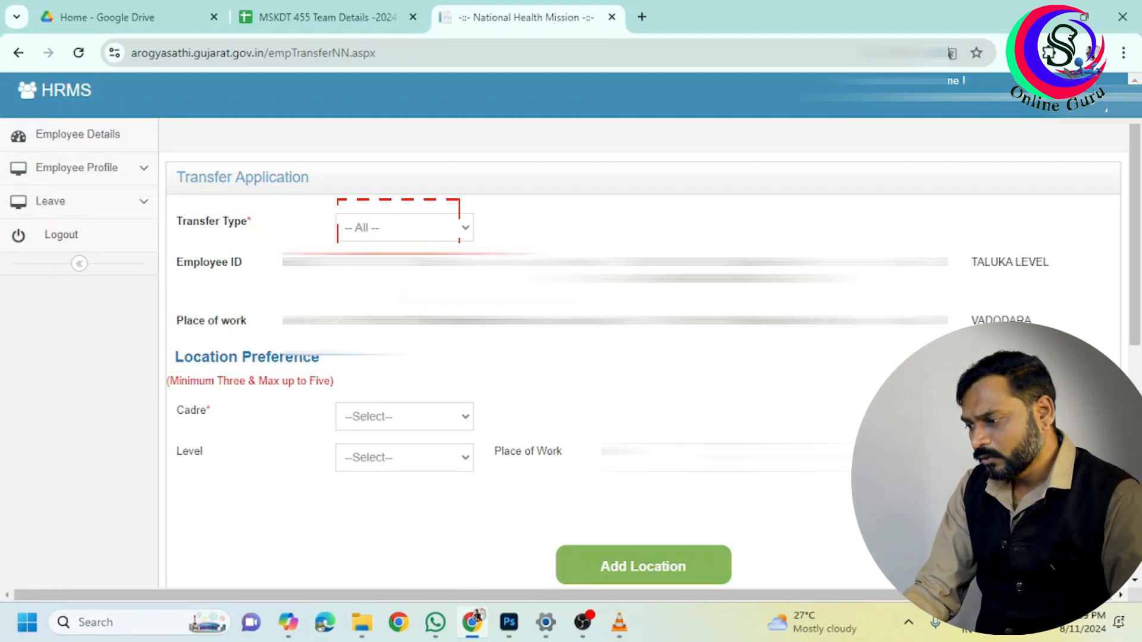
pyautogui.click(439, 229)
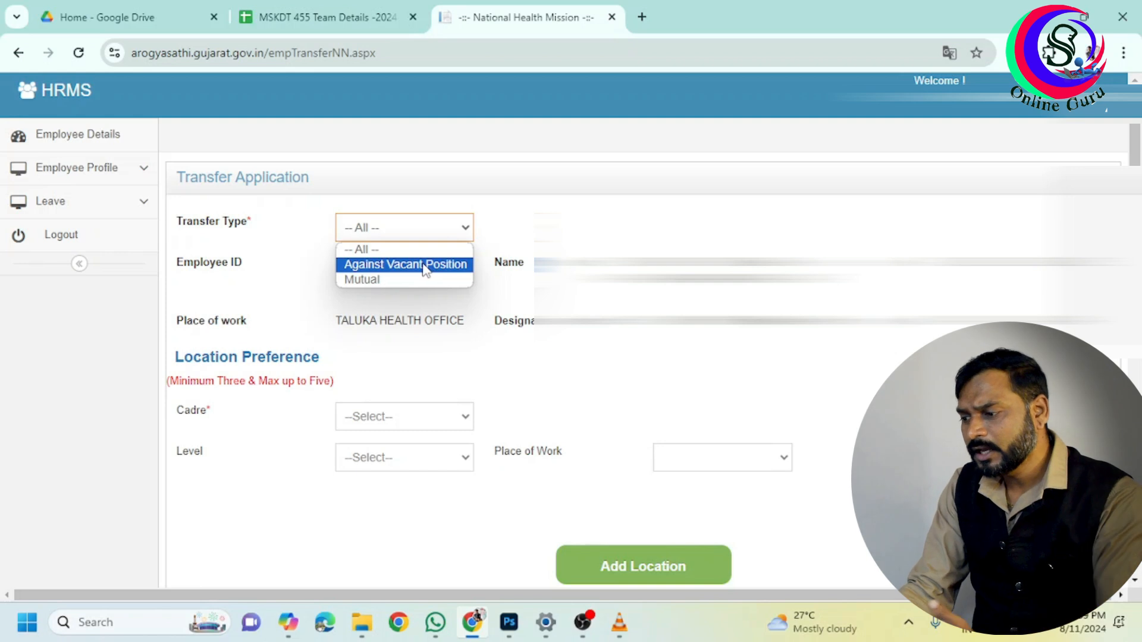
# Set Transfer Type to Against Vacant Position, revealing the three-to-five Location Preference fields
pyautogui.click(392, 280)
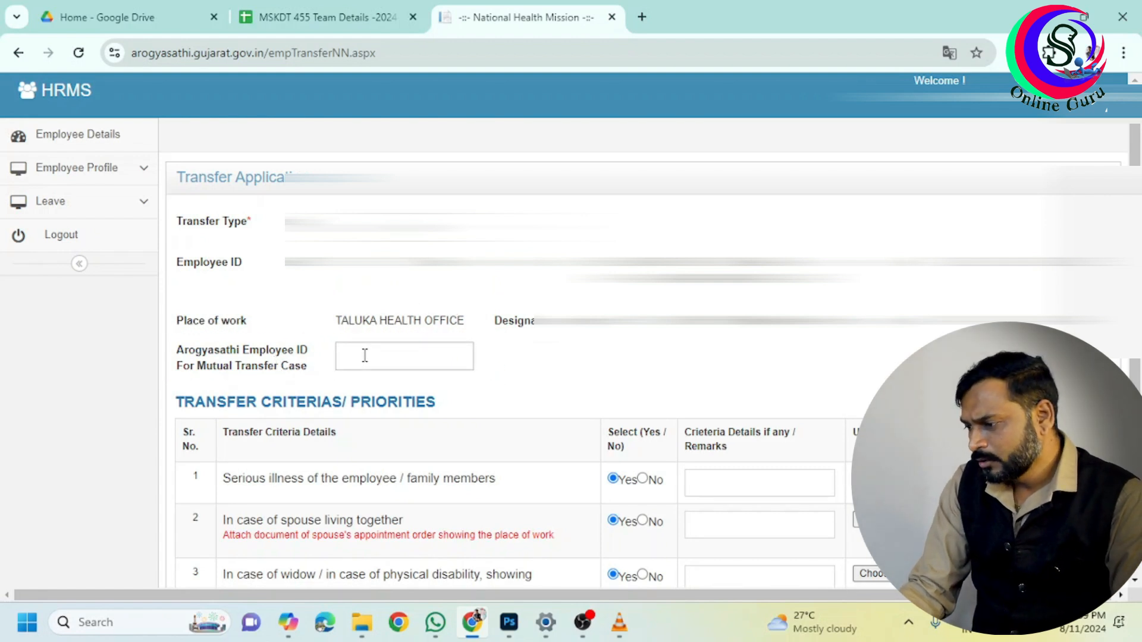
pyautogui.click(405, 228)
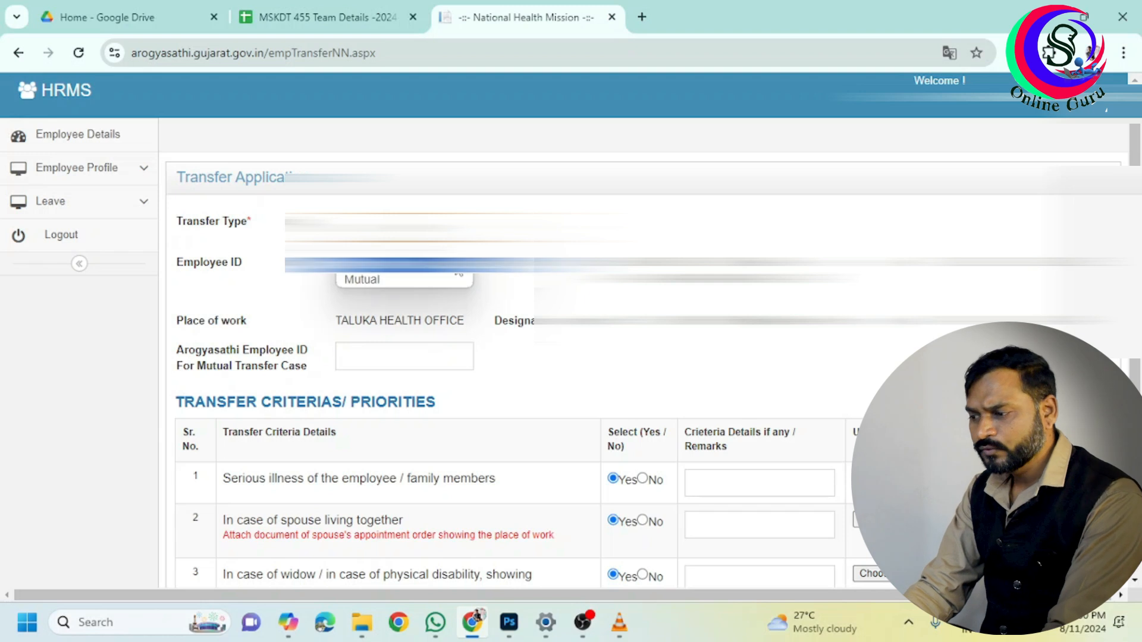
pyautogui.click(425, 276)
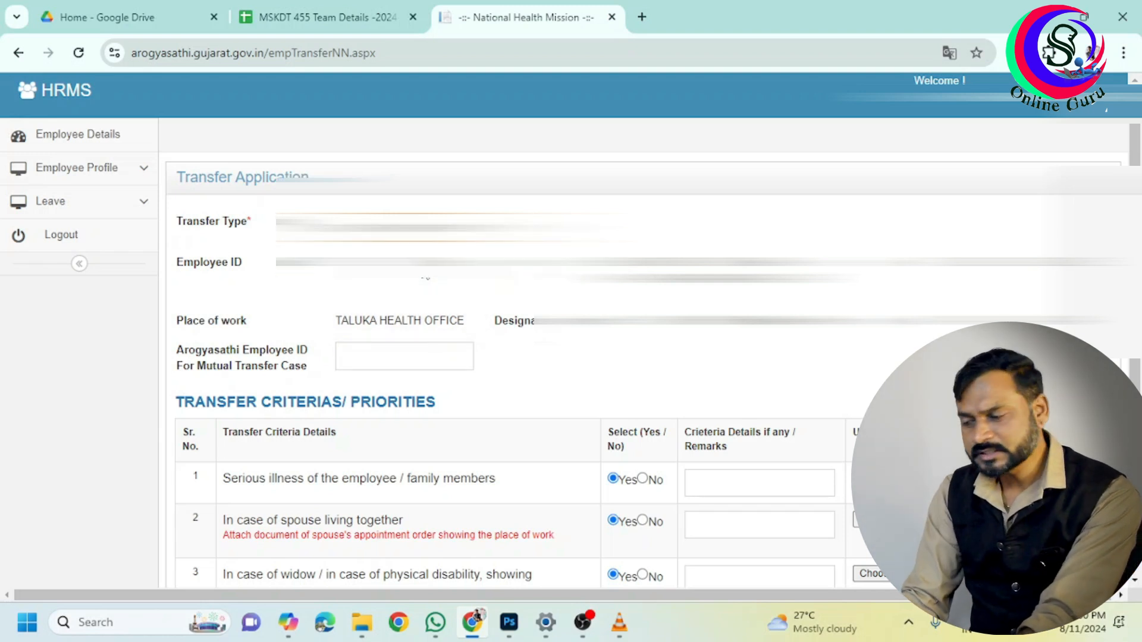
pyautogui.moveTo(1135, 255); pyautogui.dragTo(1135, 287)
pyautogui.moveTo(175, 298); pyautogui.dragTo(338, 311)
pyautogui.moveTo(167, 321); pyautogui.dragTo(337, 329)
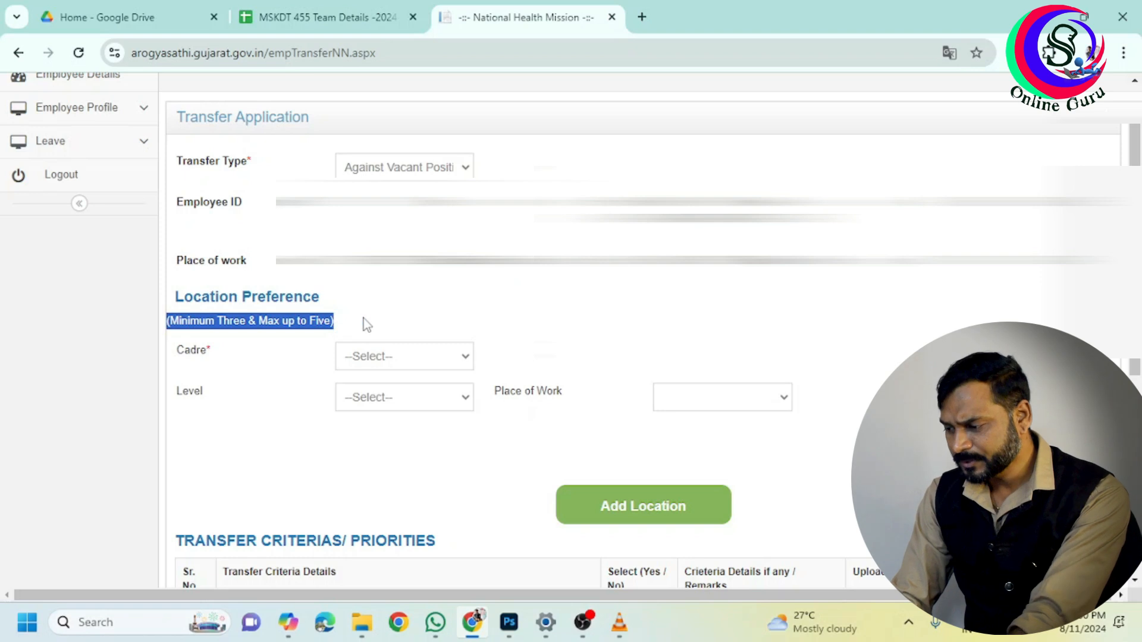
pyautogui.click(407, 361)
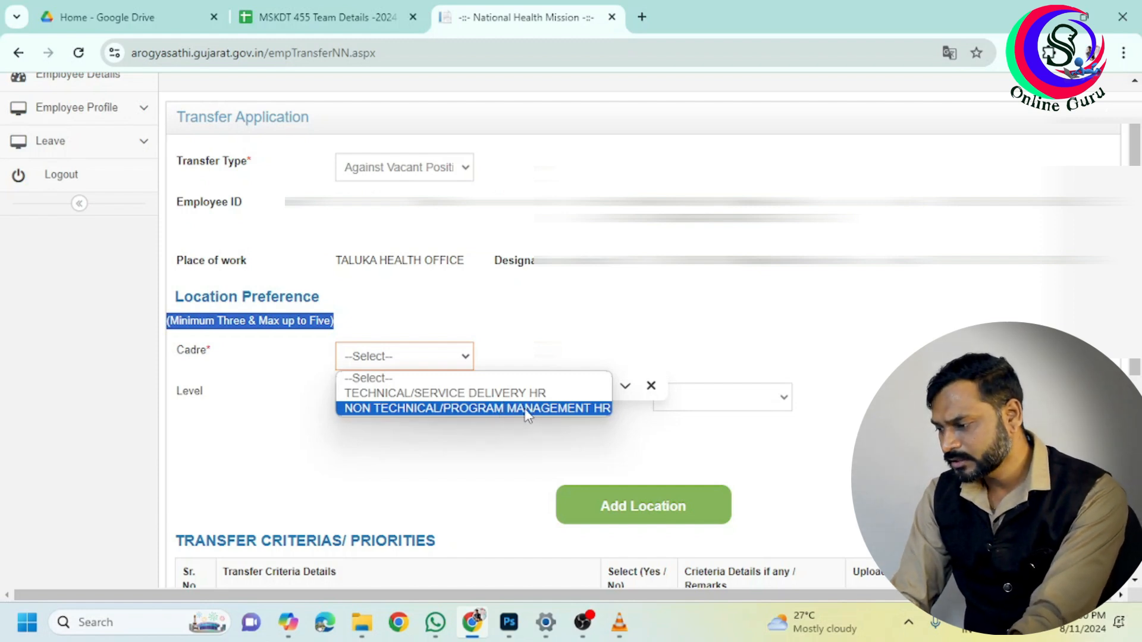
# Choose cadre TECHNICAL/SERVICE DELIVERY HR, level TALUKA LEVEL and place of work TALUKA HEALTH OFFICE
pyautogui.click(516, 394)
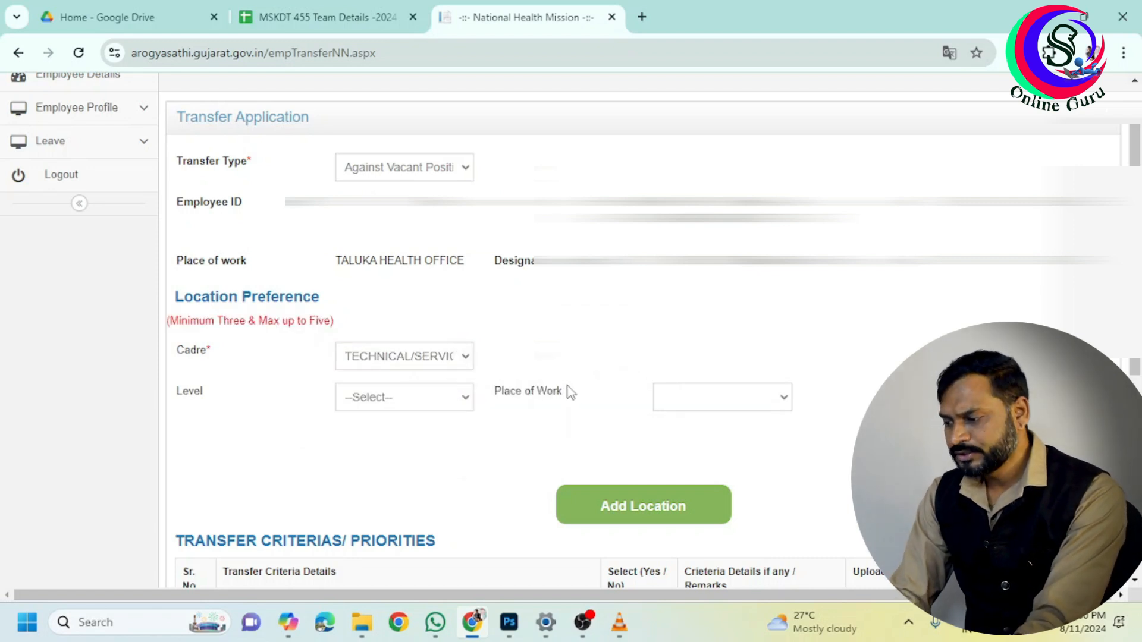
pyautogui.click(464, 400)
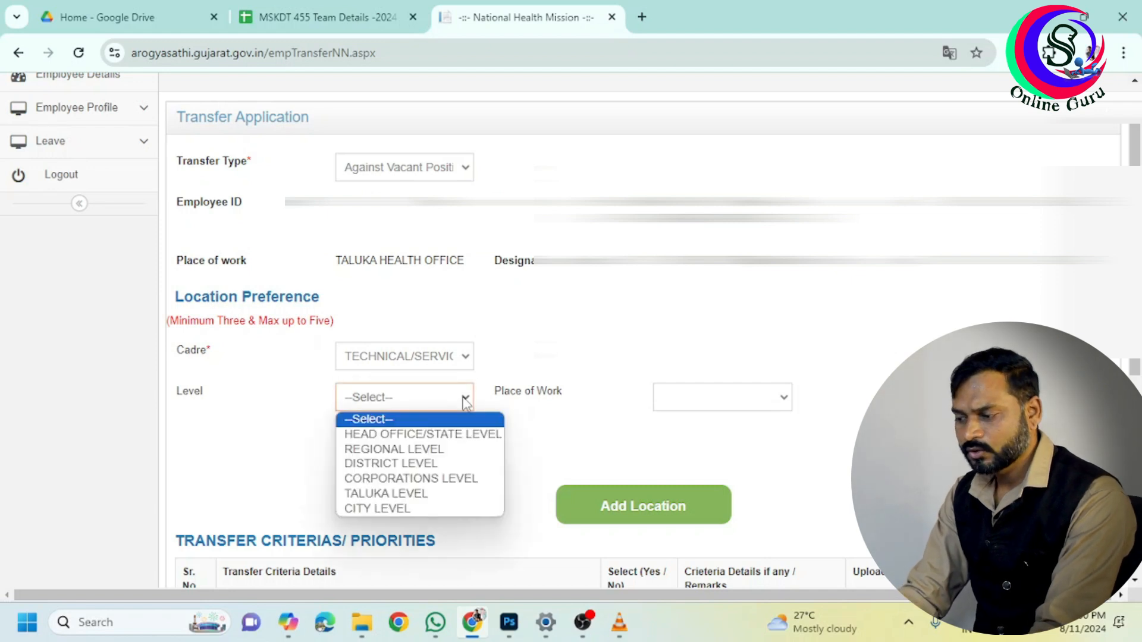
pyautogui.click(468, 495)
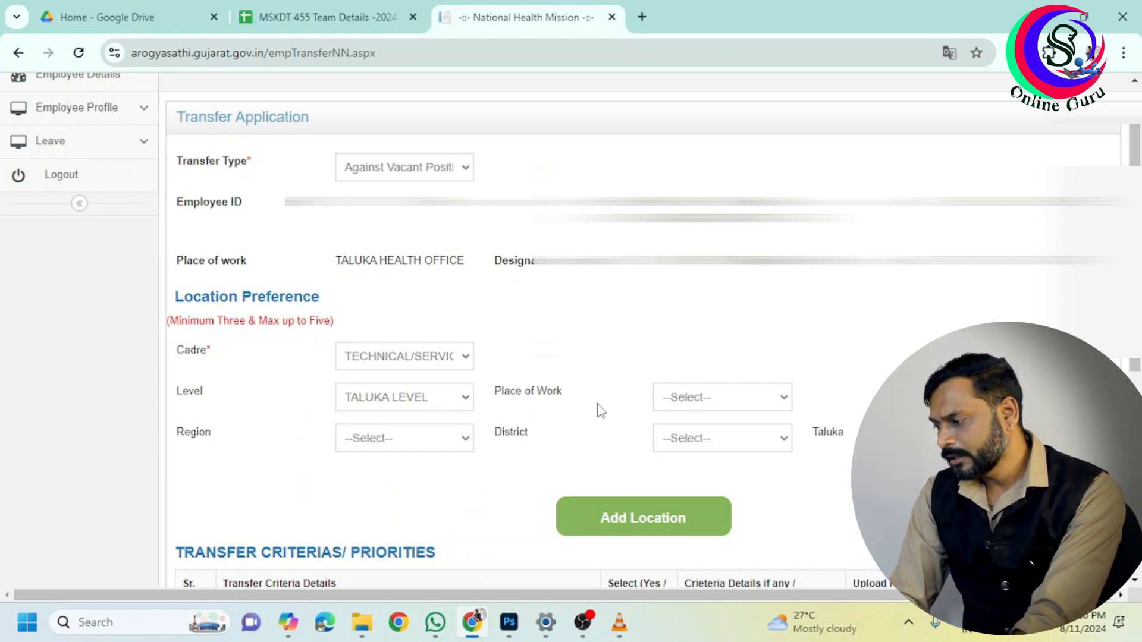
pyautogui.click(690, 409)
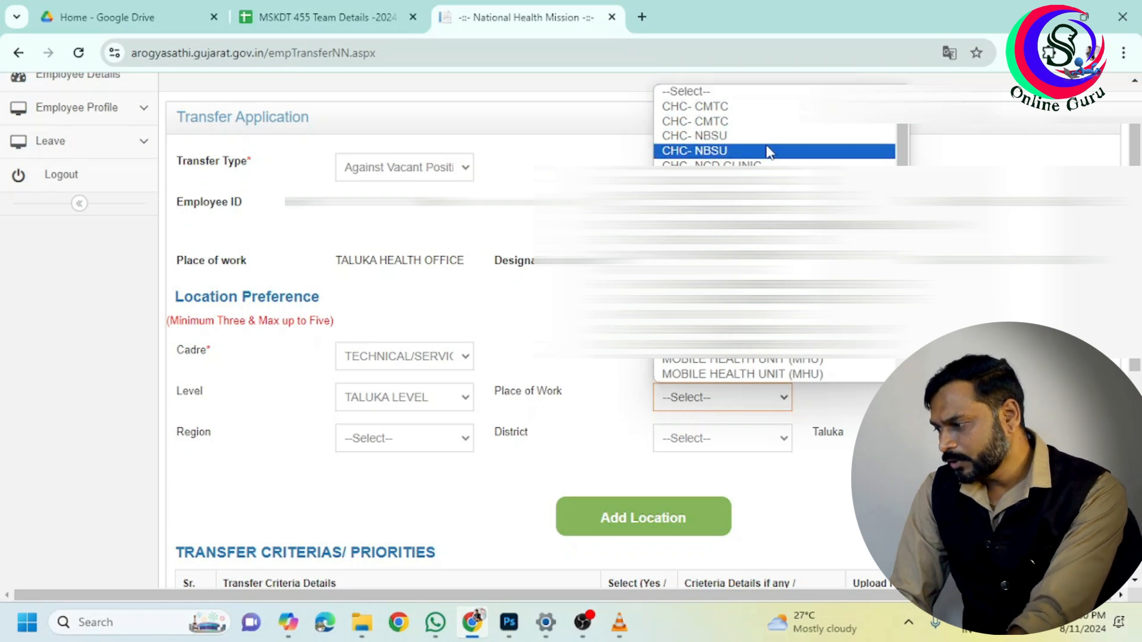
pyautogui.press('Down')
pyautogui.press('Down')
pyautogui.press('Down')
pyautogui.press('Down')
pyautogui.press('Down')
pyautogui.press('Down')
pyautogui.press('Down')
pyautogui.press('Down')
pyautogui.press('Down')
pyautogui.press('Down')
pyautogui.press('Down')
pyautogui.press('Down')
pyautogui.press('Down')
pyautogui.press('Down')
pyautogui.press('Down')
pyautogui.press('Down')
pyautogui.press('Down')
pyautogui.press('Down')
pyautogui.press('Down')
pyautogui.press('Down')
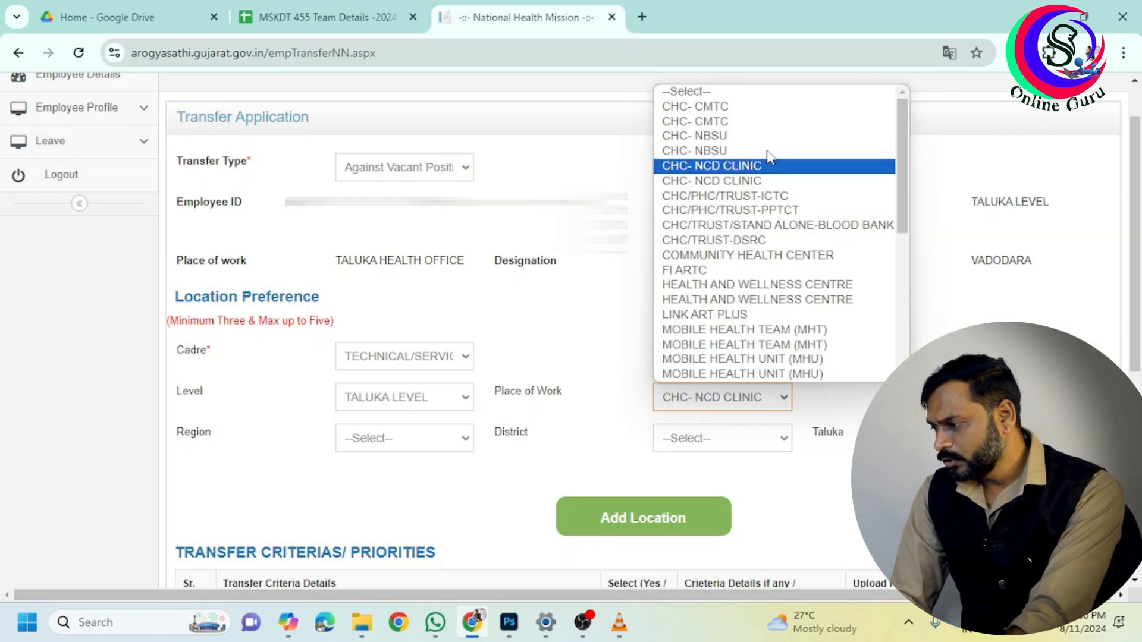
pyautogui.press('Down')
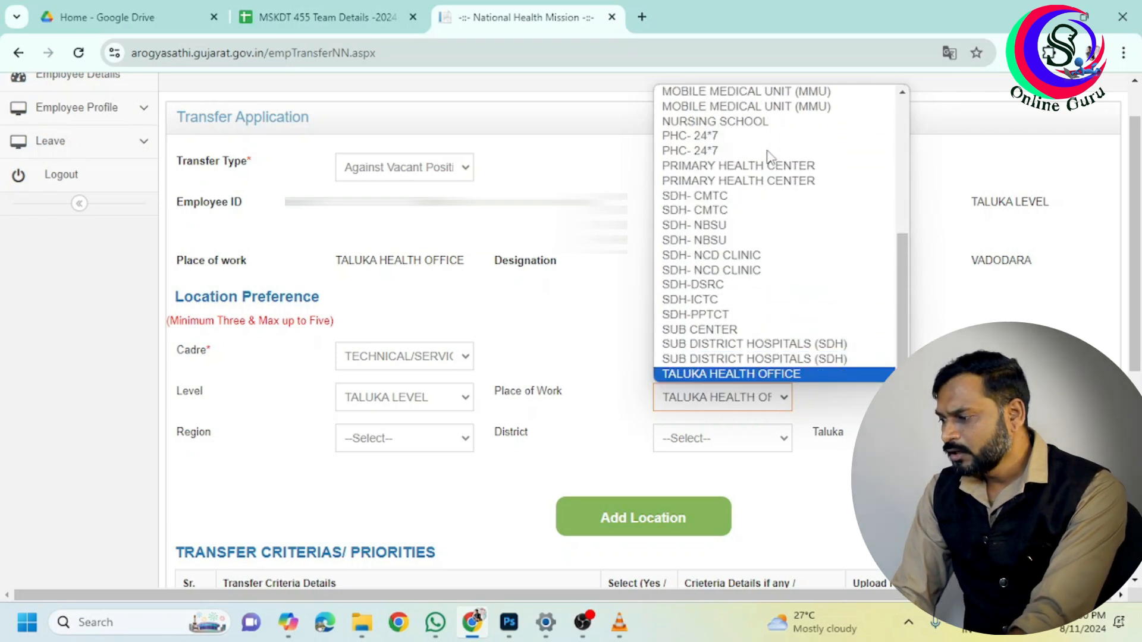
pyautogui.press('Up')
pyautogui.press('Up')
pyautogui.press('Up')
pyautogui.press('Up')
pyautogui.press('Up')
pyautogui.press('Up')
pyautogui.press('Up')
pyautogui.press('Up')
pyautogui.press('Up')
pyautogui.press('Up')
pyautogui.press('Up')
pyautogui.press('Up')
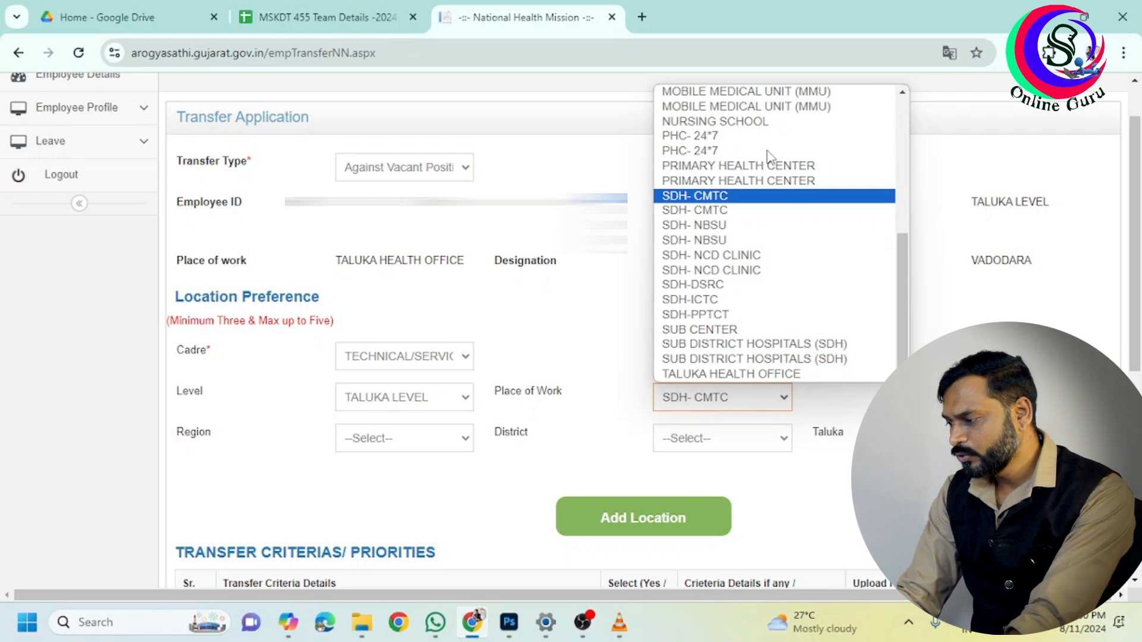
pyautogui.press('Up')
pyautogui.press('Up')
pyautogui.press('Up')
pyautogui.press('Up')
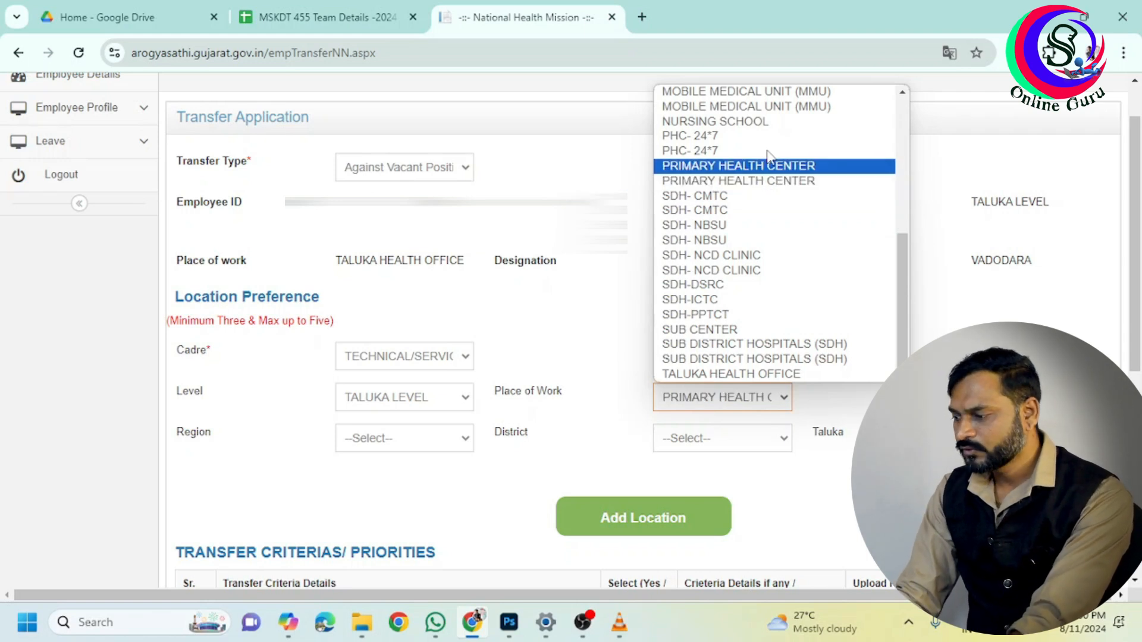
pyautogui.press('Down')
pyautogui.press('Down')
pyautogui.press('Down')
pyautogui.press('Down')
pyautogui.press('Down')
pyautogui.press('Down')
pyautogui.press('Down')
pyautogui.press('Down')
pyautogui.press('Down')
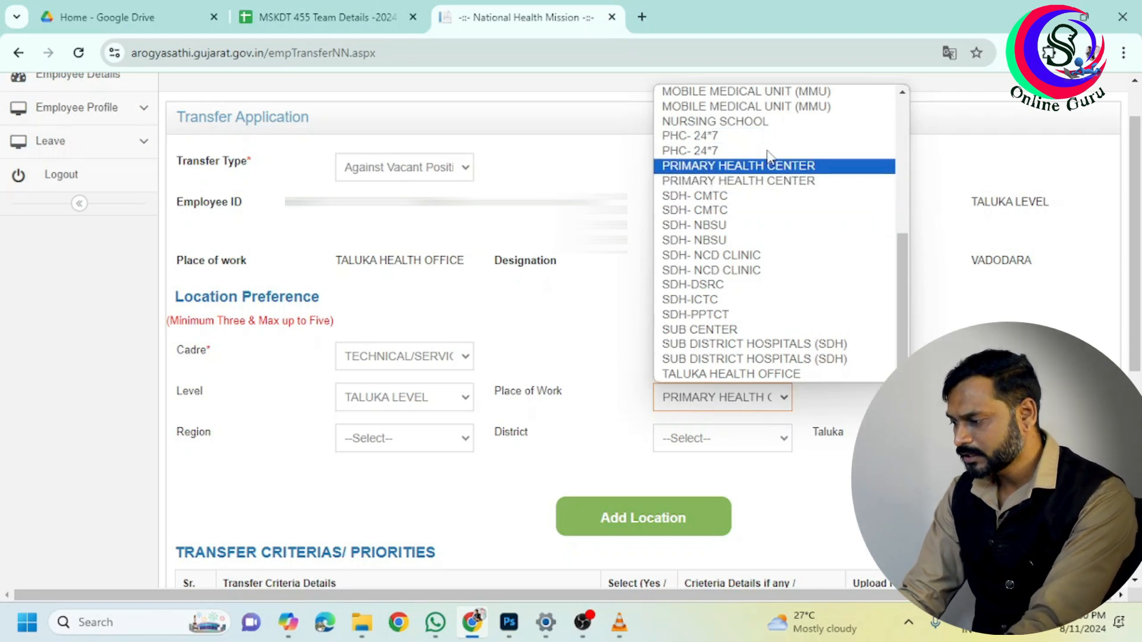
pyautogui.press('Down')
pyautogui.press('Down')
pyautogui.press('Down')
pyautogui.press('Down')
pyautogui.press('Down')
pyautogui.press('Down')
pyautogui.press('Down')
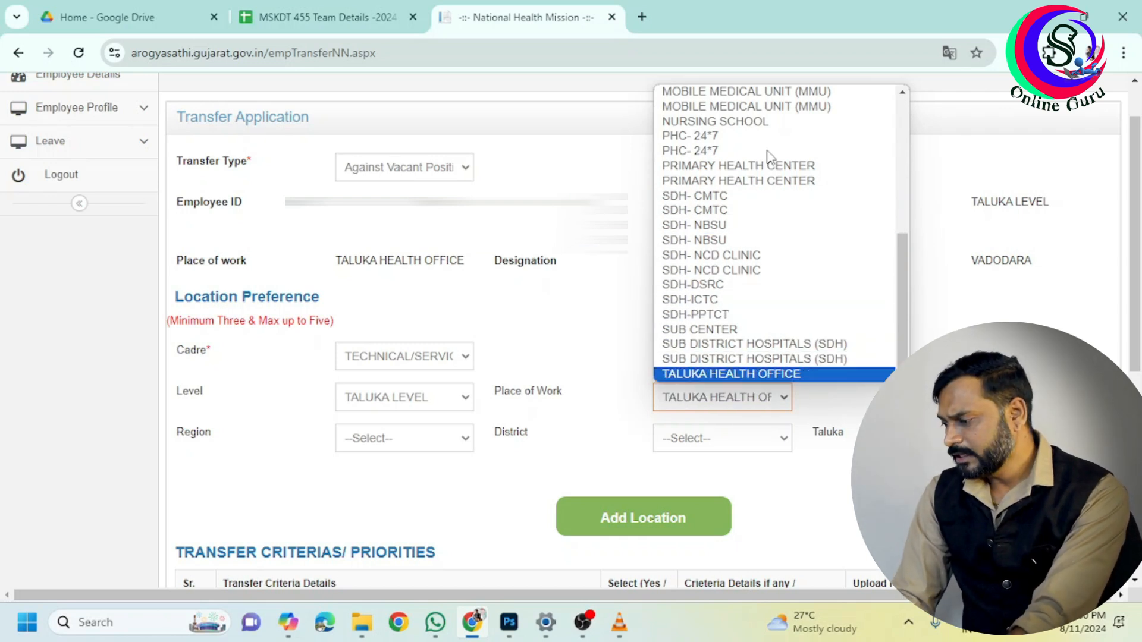
pyautogui.press('Up')
pyautogui.press('Up')
pyautogui.press('Up')
pyautogui.press('Up')
pyautogui.press('Up')
pyautogui.press('Up')
pyautogui.press('Up')
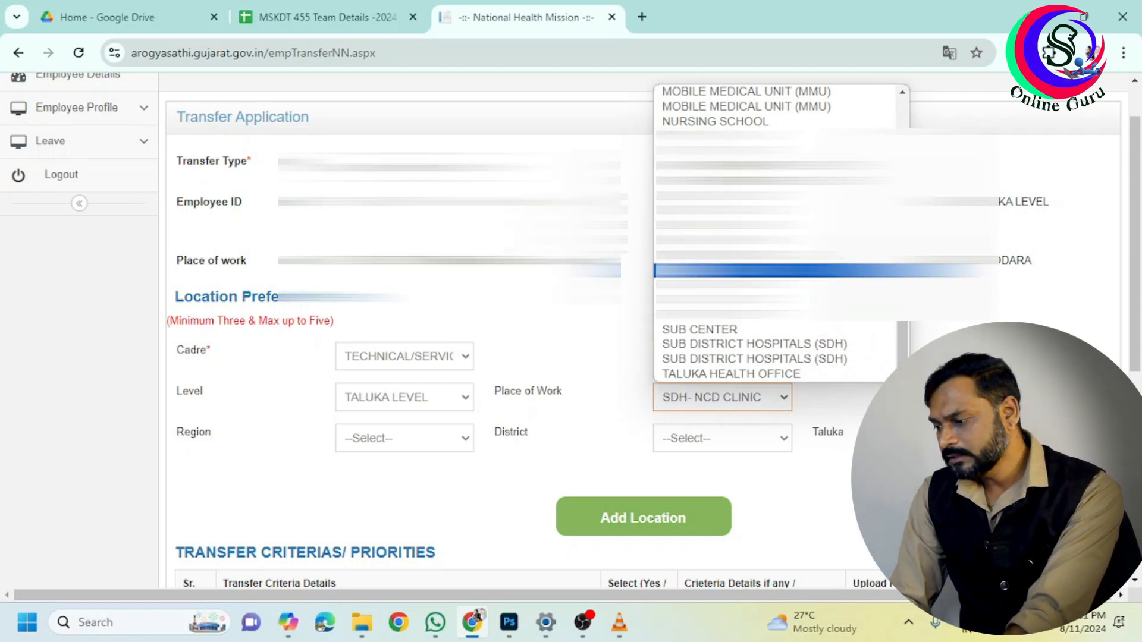
pyautogui.press('Down')
pyautogui.press('Down')
pyautogui.press('Down')
pyautogui.press('Down')
pyautogui.press('Down')
pyautogui.press('Down')
pyautogui.press('Down')
pyautogui.press('Return')
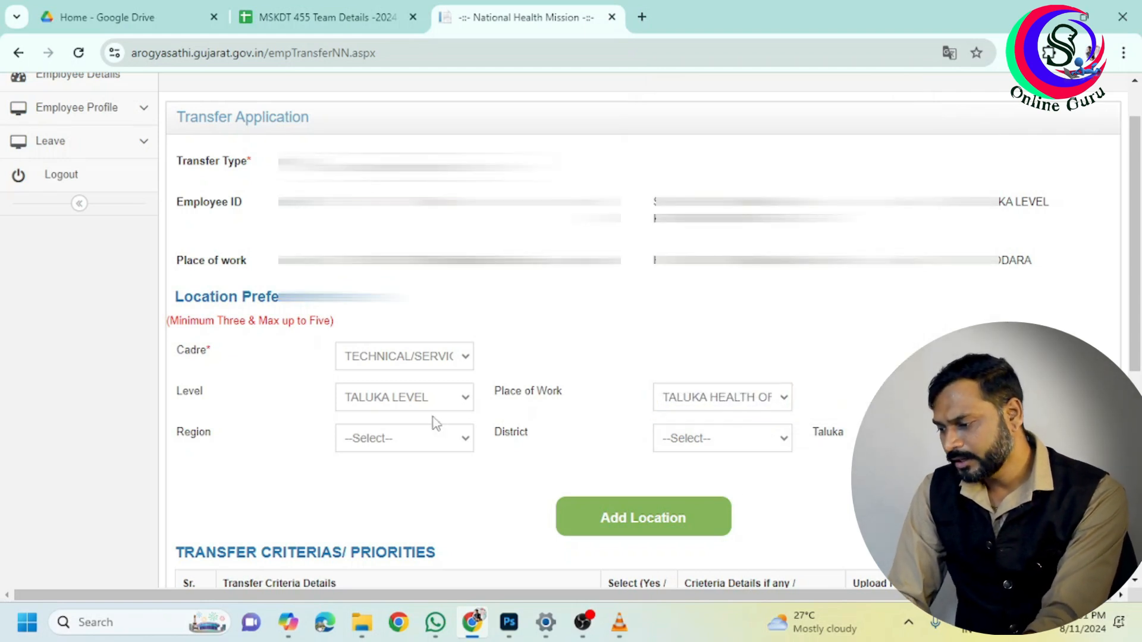
# Set the region to VADODARA and the district to DAHOD
pyautogui.click(431, 445)
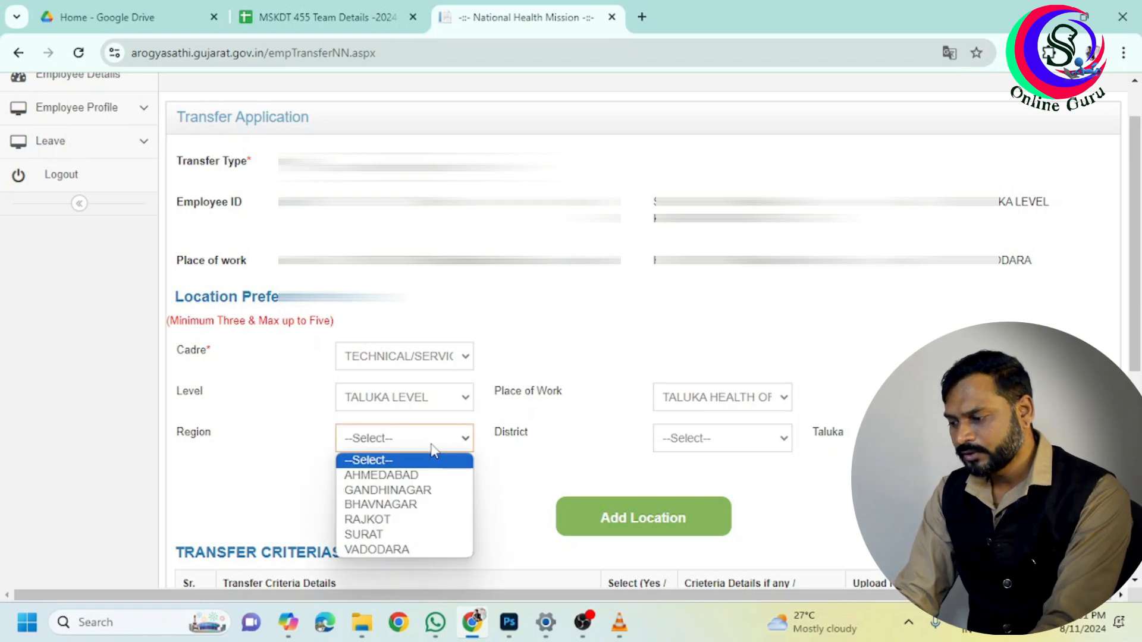
pyautogui.press('Down')
pyautogui.press('Down')
pyautogui.press('Down')
pyautogui.press('Down')
pyautogui.press('Down')
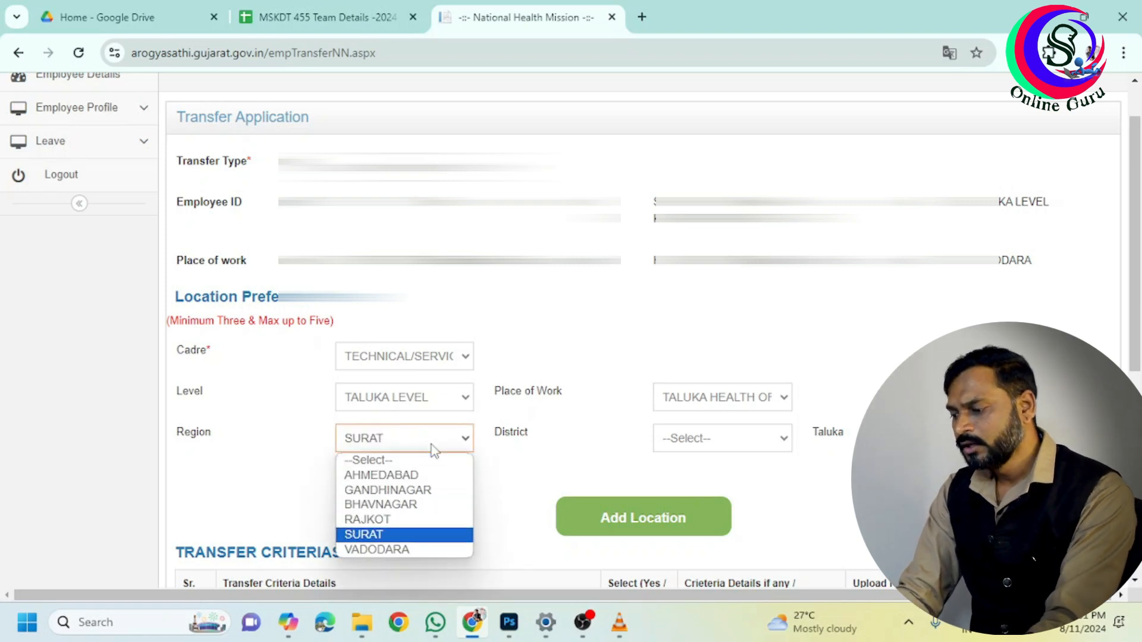
pyautogui.press('Down')
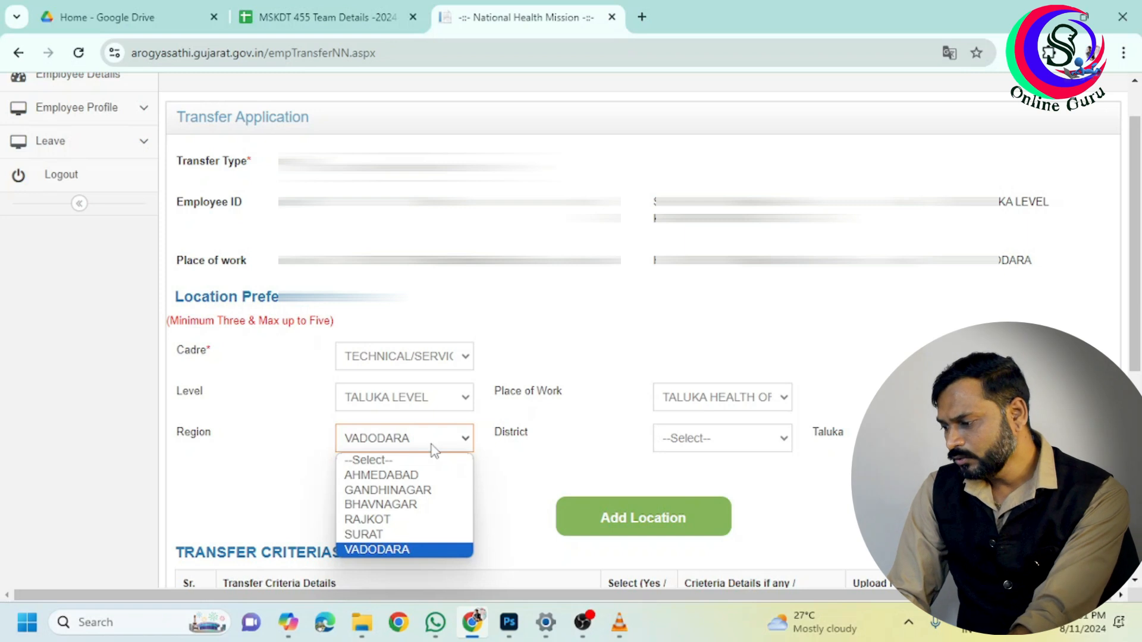
pyautogui.press('Return')
pyautogui.click(718, 438)
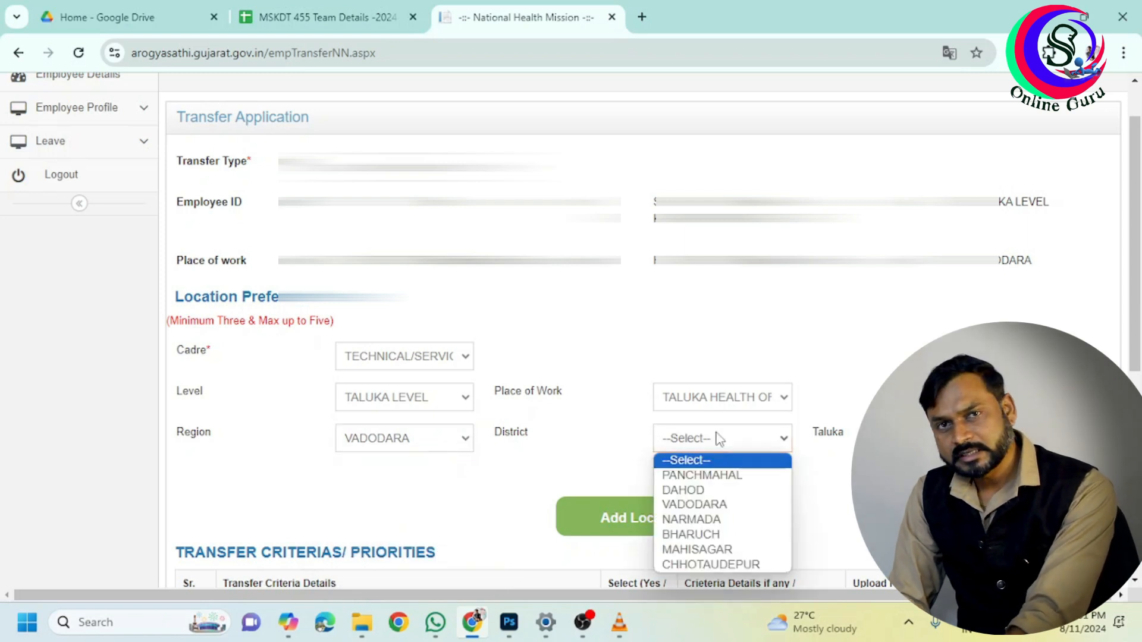
pyautogui.press('Down')
pyautogui.press('Down')
pyautogui.press('Down')
pyautogui.press('Down')
pyautogui.press('Down')
pyautogui.press('Down')
pyautogui.press('Down')
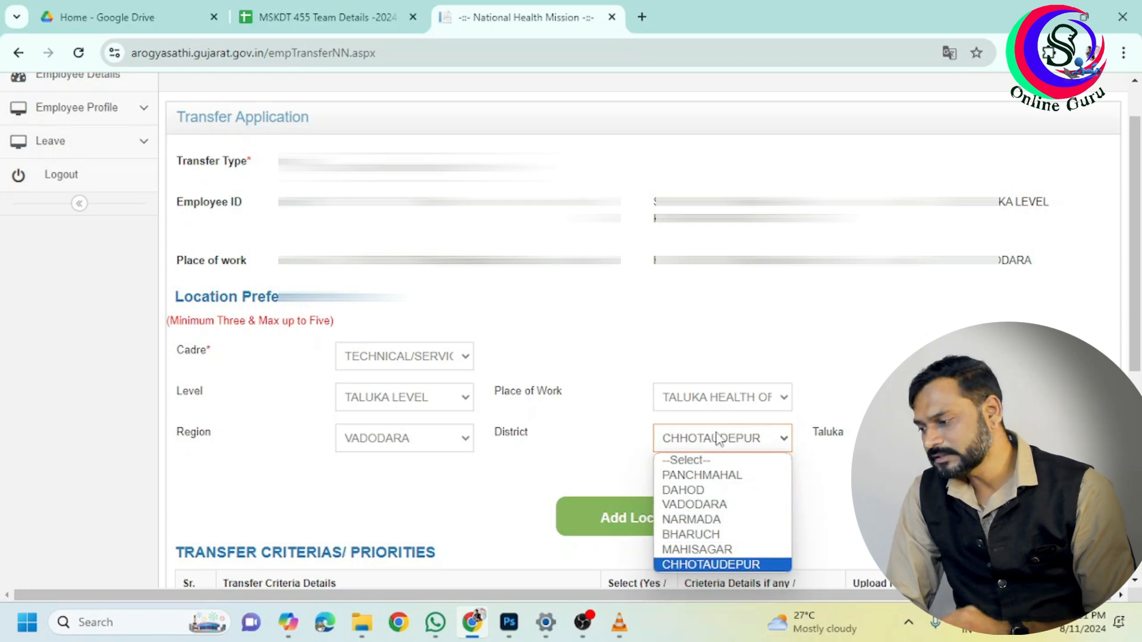
pyautogui.press('Up')
pyautogui.press('Up')
pyautogui.press('Up')
pyautogui.press('Up')
pyautogui.press('Up')
pyautogui.press('Up')
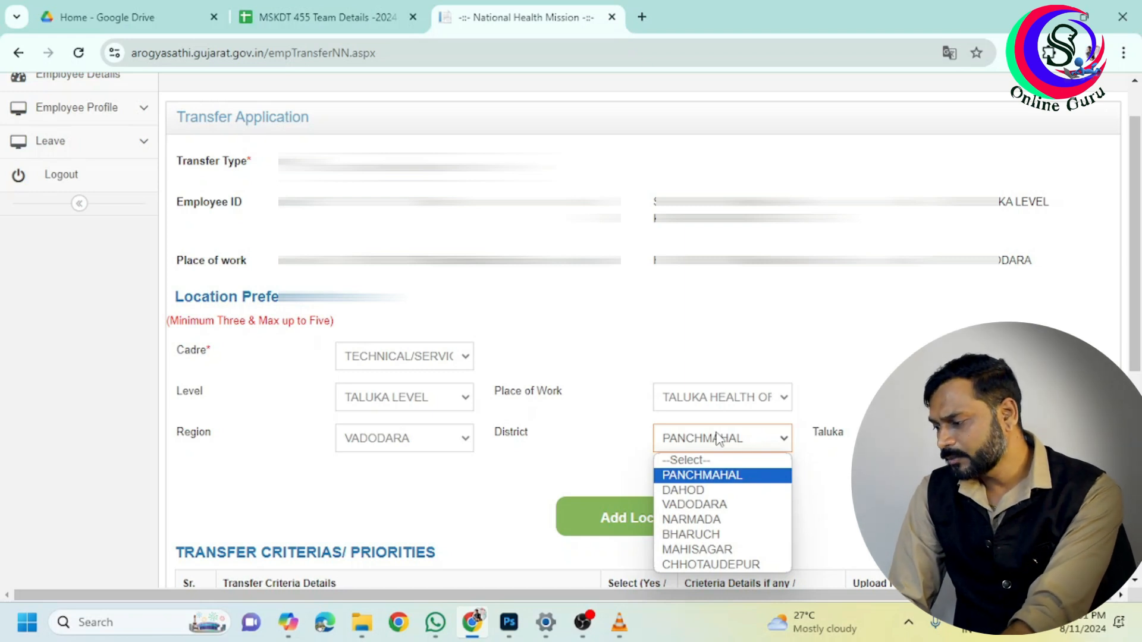
pyautogui.click(715, 492)
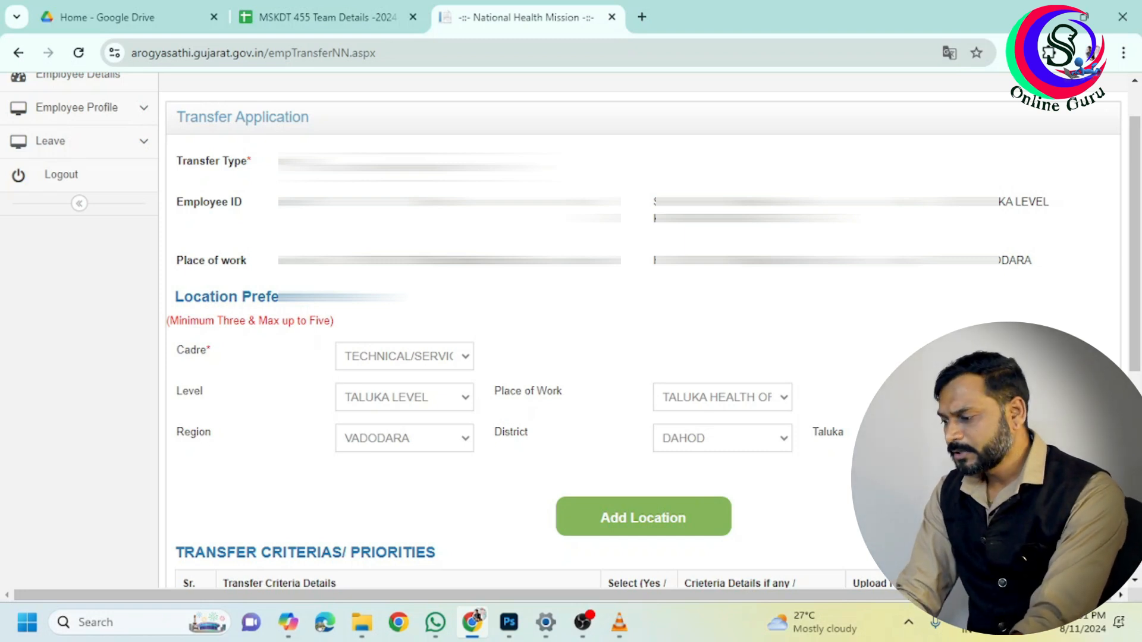
# Add Taluka Health Office preferences for DAHOD and FATEPURA talukas in Dahod district
pyautogui.scroll(-2, 666, 399)
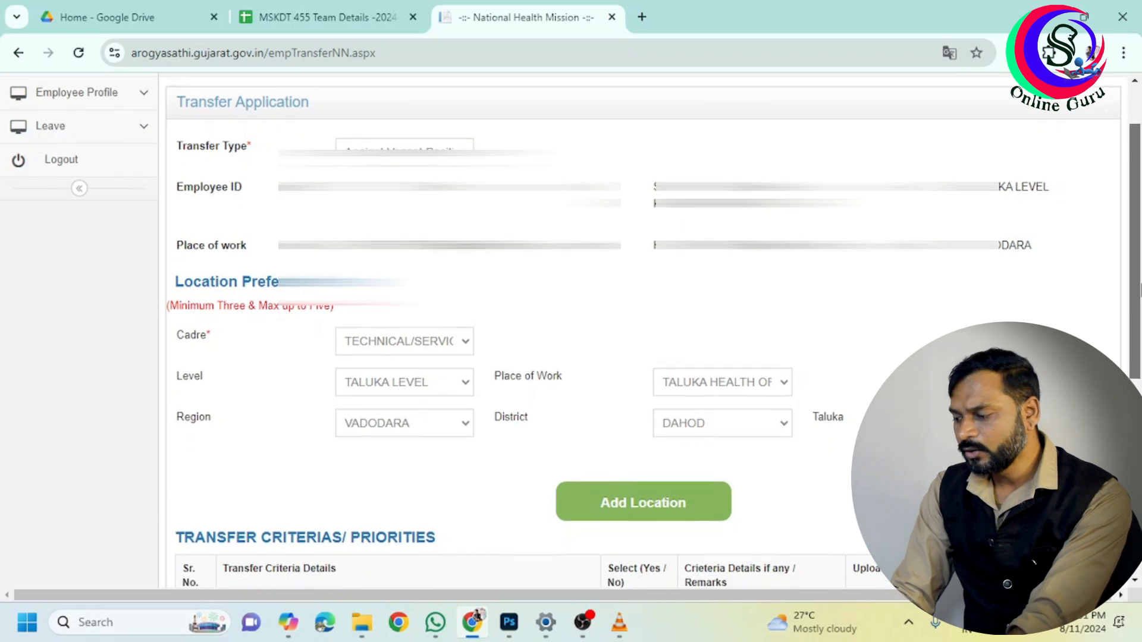
pyautogui.click(665, 395)
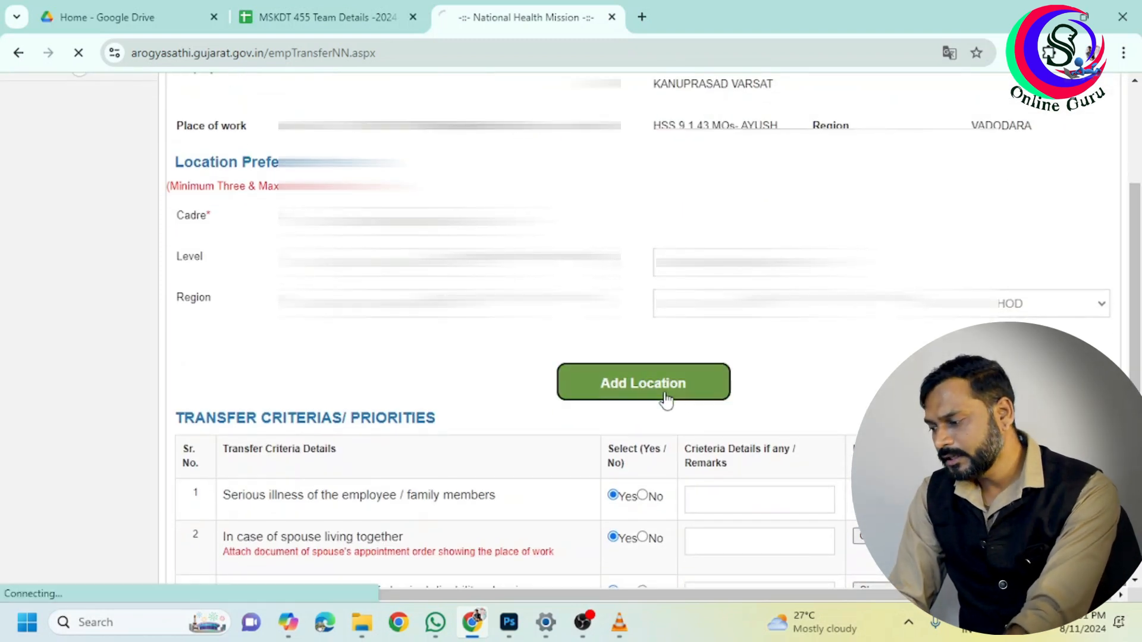
pyautogui.moveTo(1133, 260); pyautogui.dragTo(1139, 351)
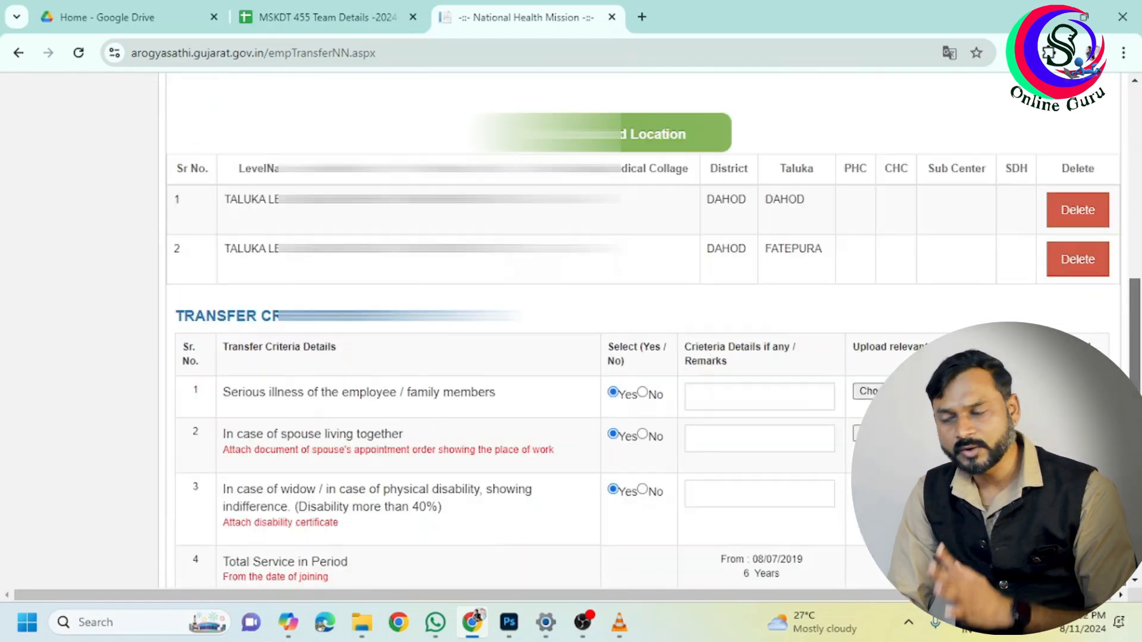
pyautogui.scroll(-2, 831, 309)
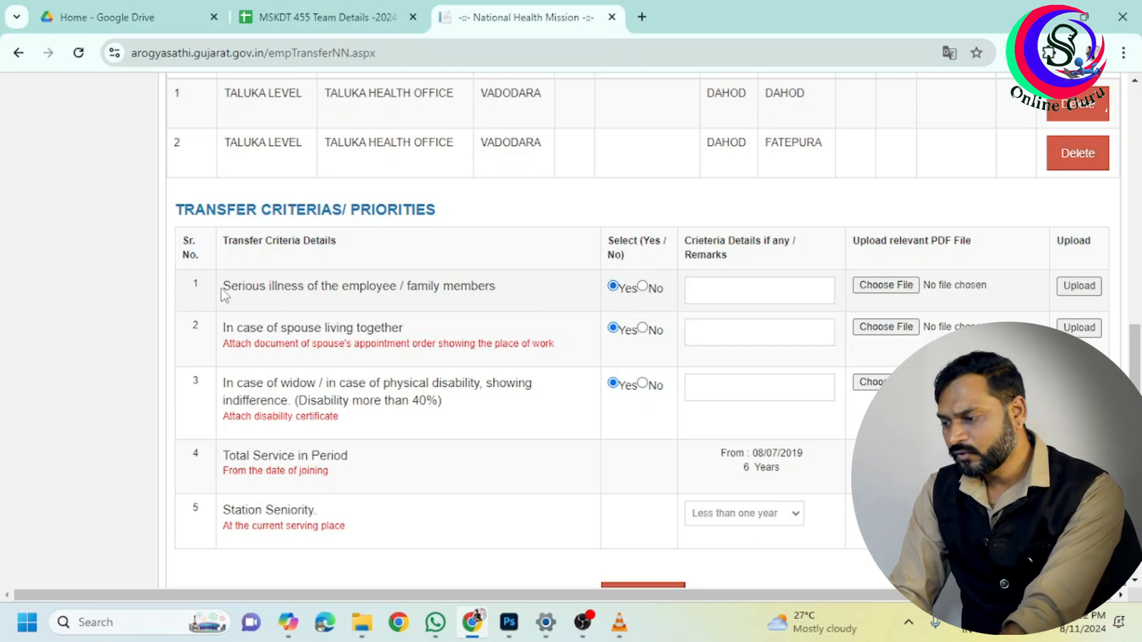
# Answer No for the serious illness criterion without attaching a PDF
pyautogui.moveTo(224, 289); pyautogui.dragTo(503, 296)
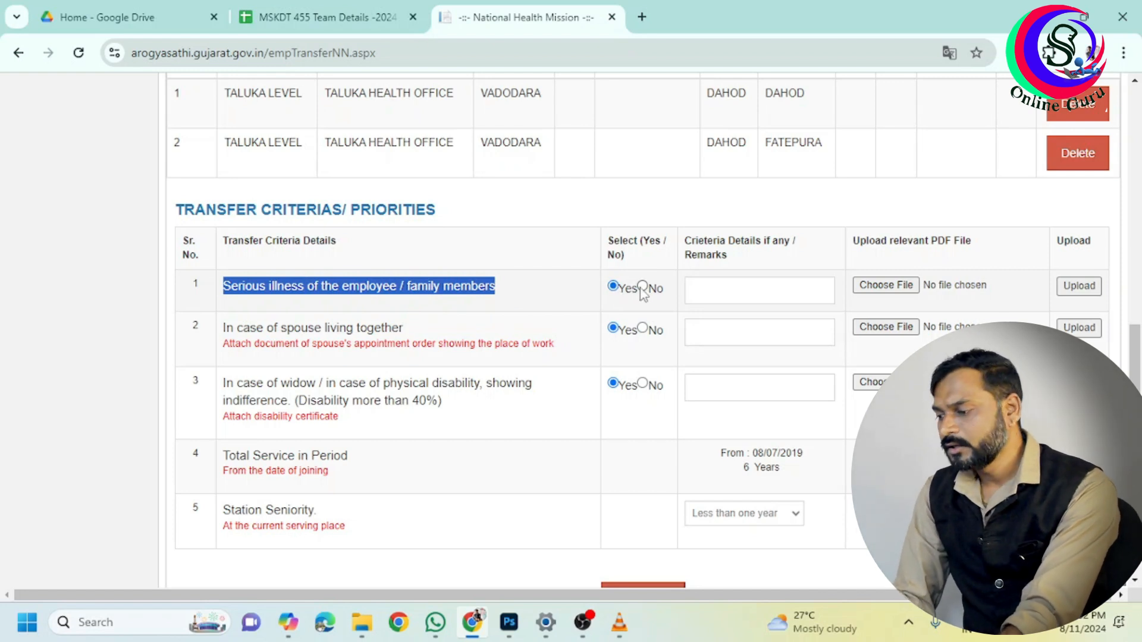
pyautogui.click(726, 291)
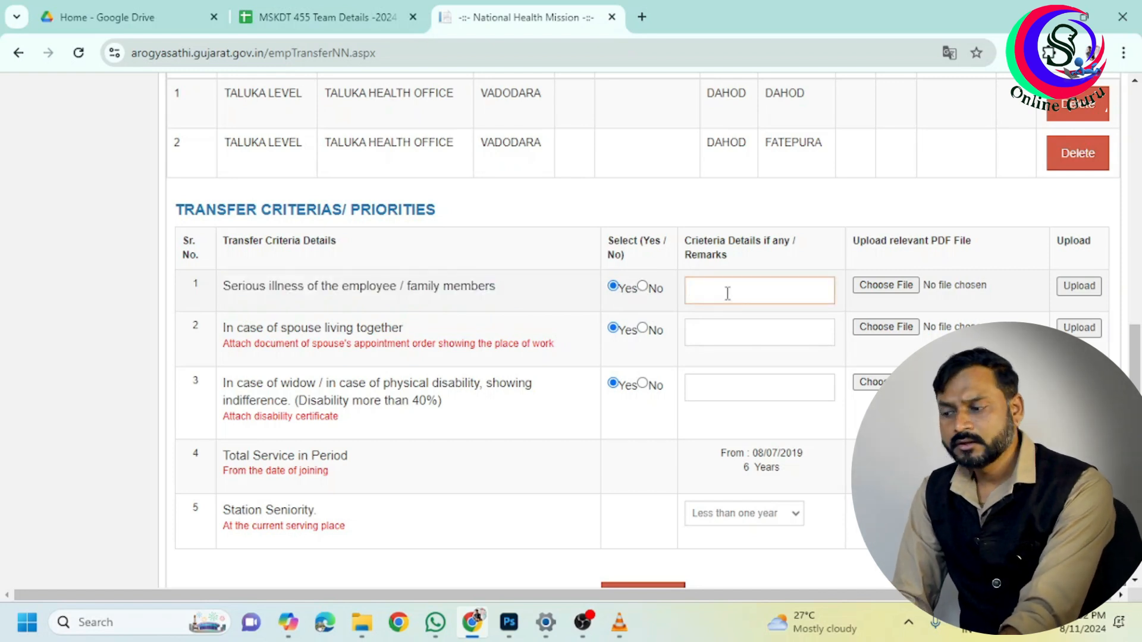
pyautogui.click(886, 285)
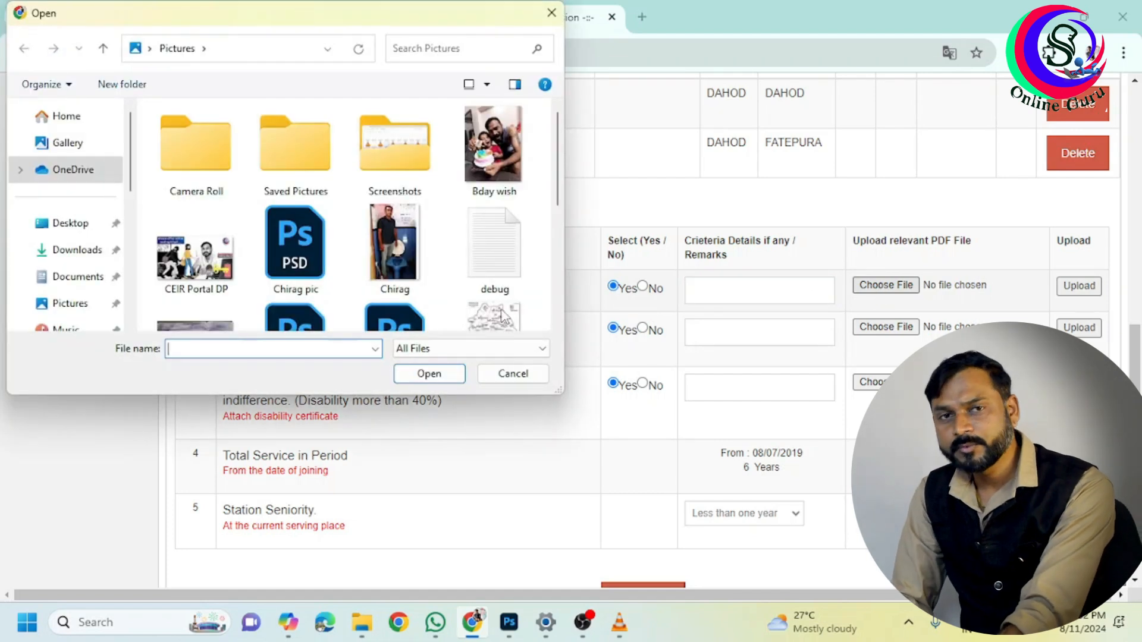
pyautogui.click(551, 12)
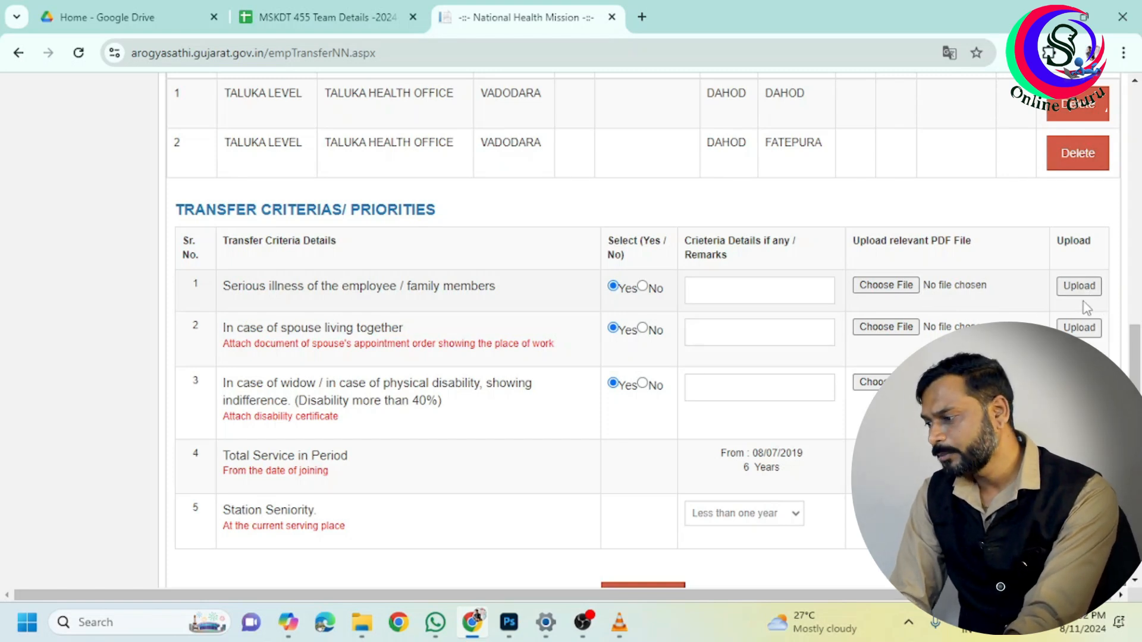
pyautogui.click(644, 287)
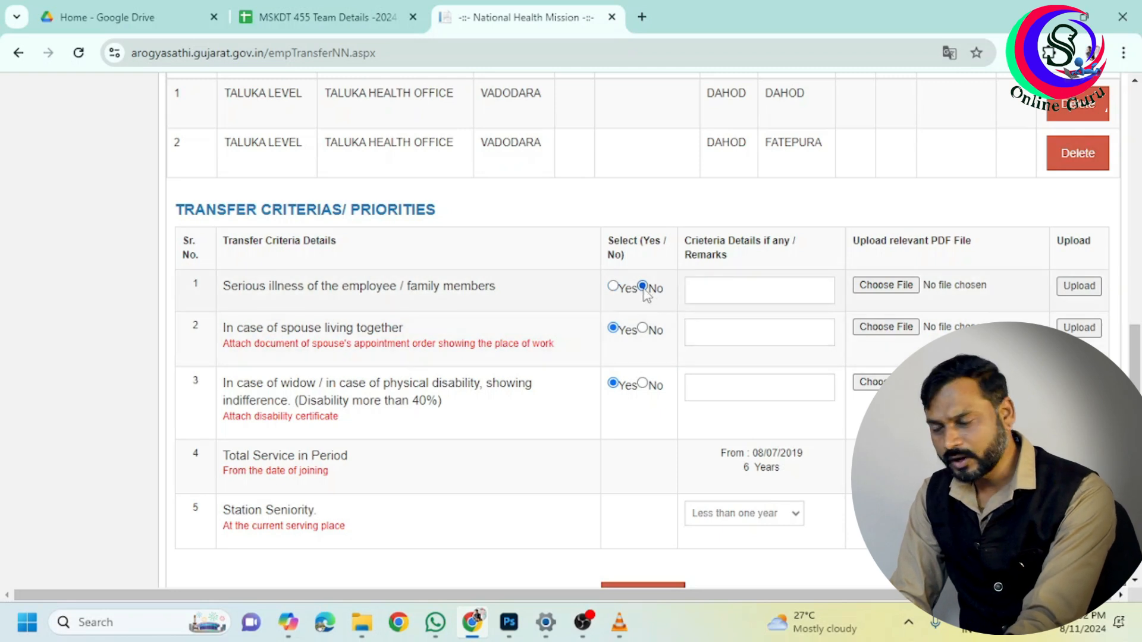
# Enter 'Appointment Order' as the spouse-living-together criterion's remarks
pyautogui.moveTo(224, 320); pyautogui.dragTo(405, 322)
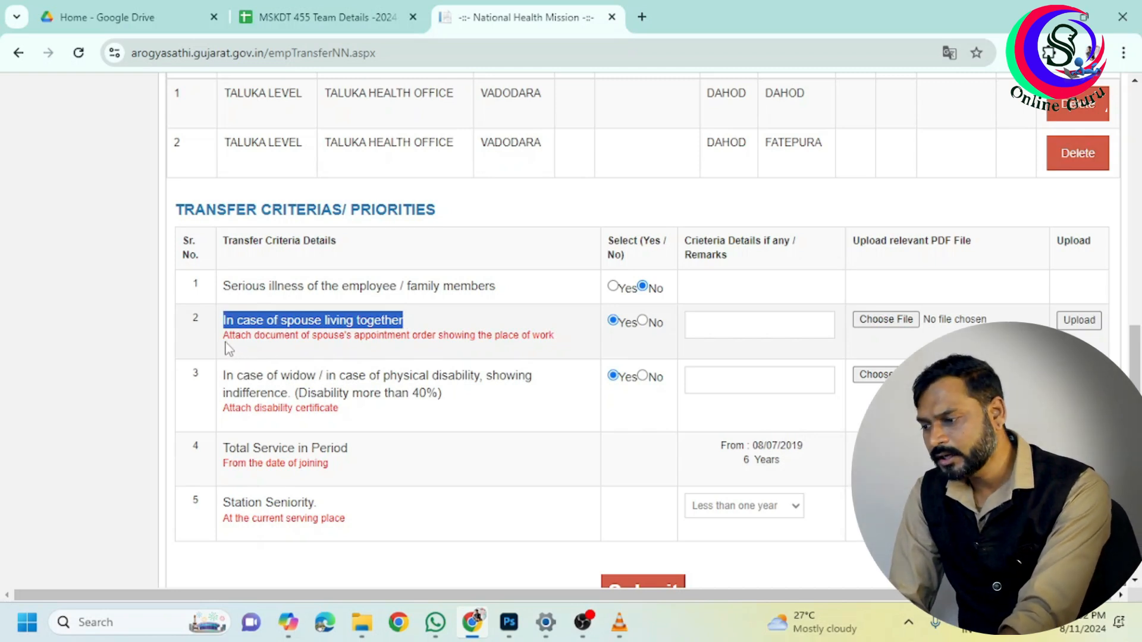
pyautogui.moveTo(224, 336); pyautogui.dragTo(558, 339)
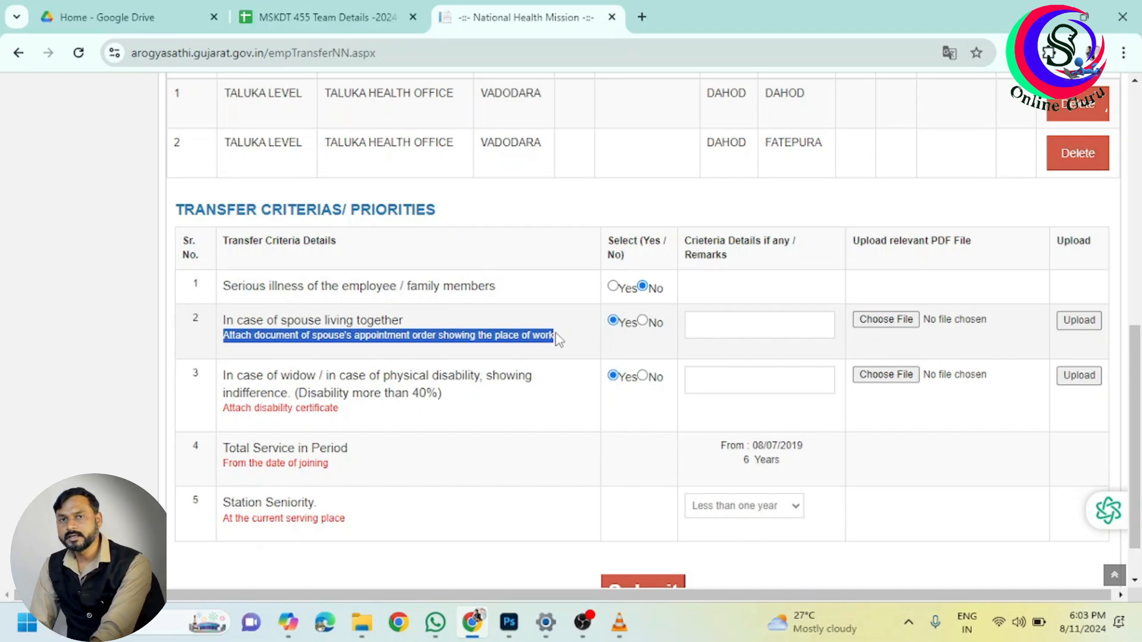
pyautogui.click(738, 324)
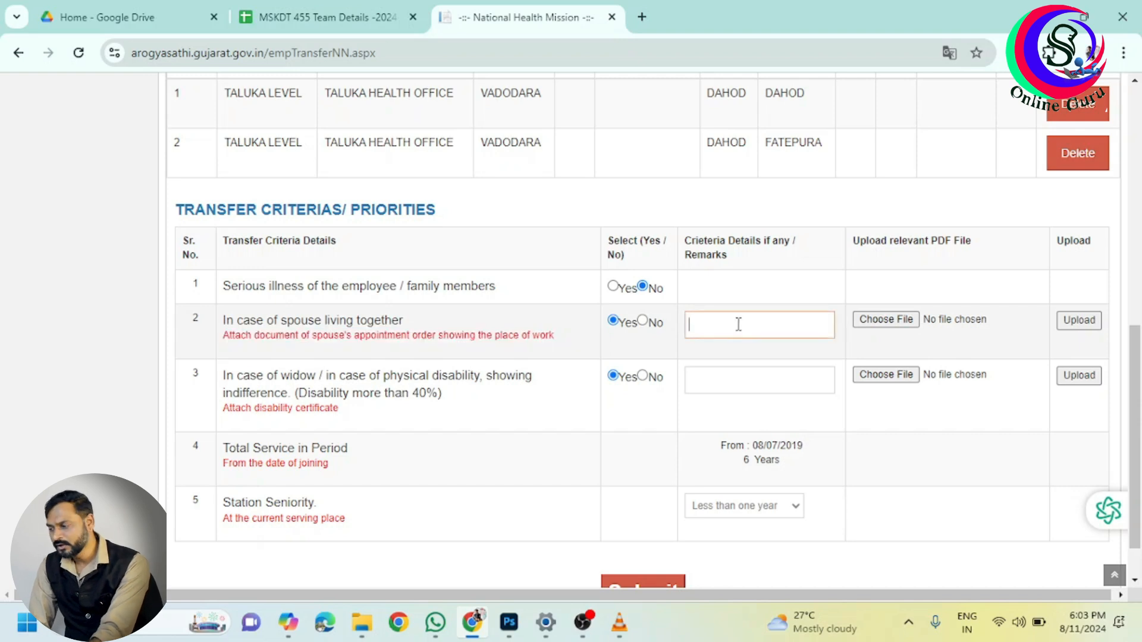
pyautogui.write('Appointment Order')
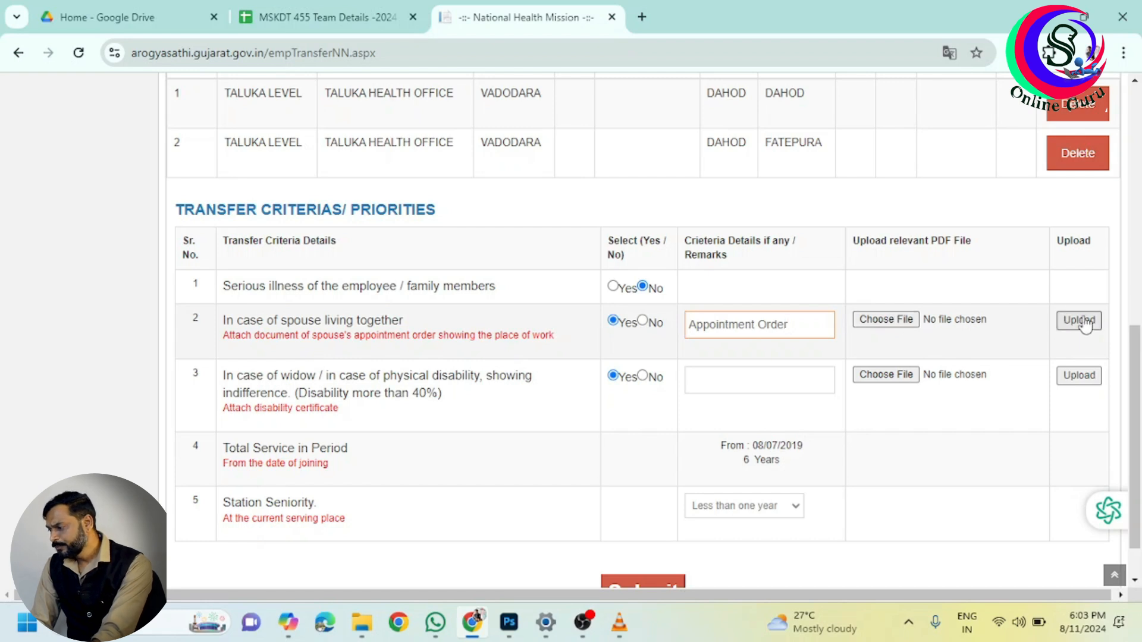
# Answer No for the spouse-living-together and widow/disability criteria
pyautogui.click(642, 322)
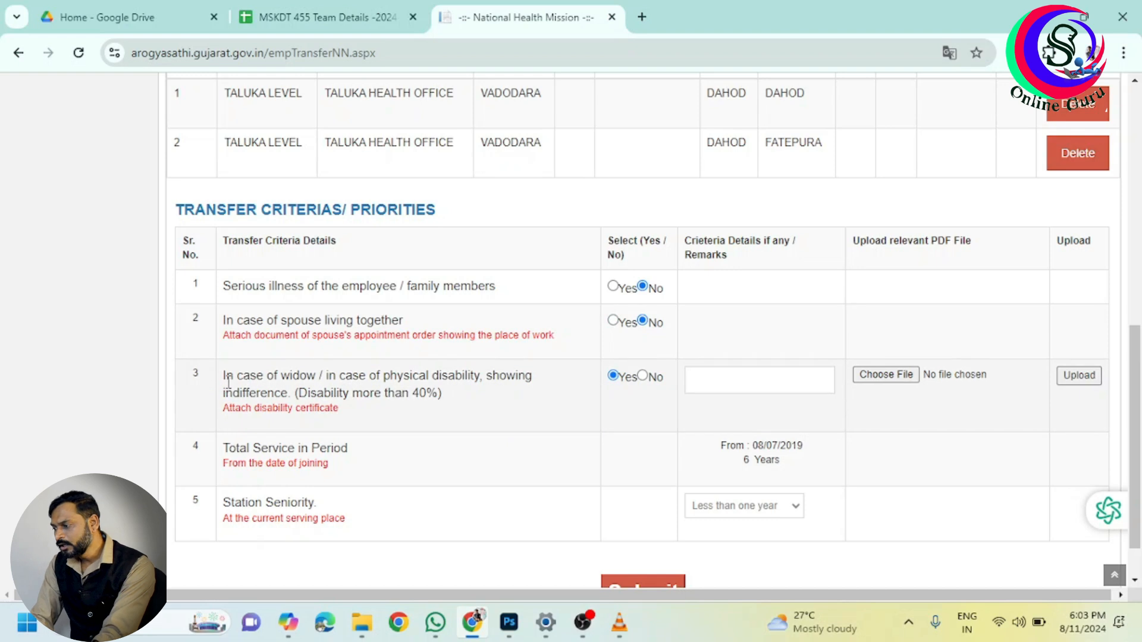
pyautogui.moveTo(224, 376); pyautogui.dragTo(530, 394)
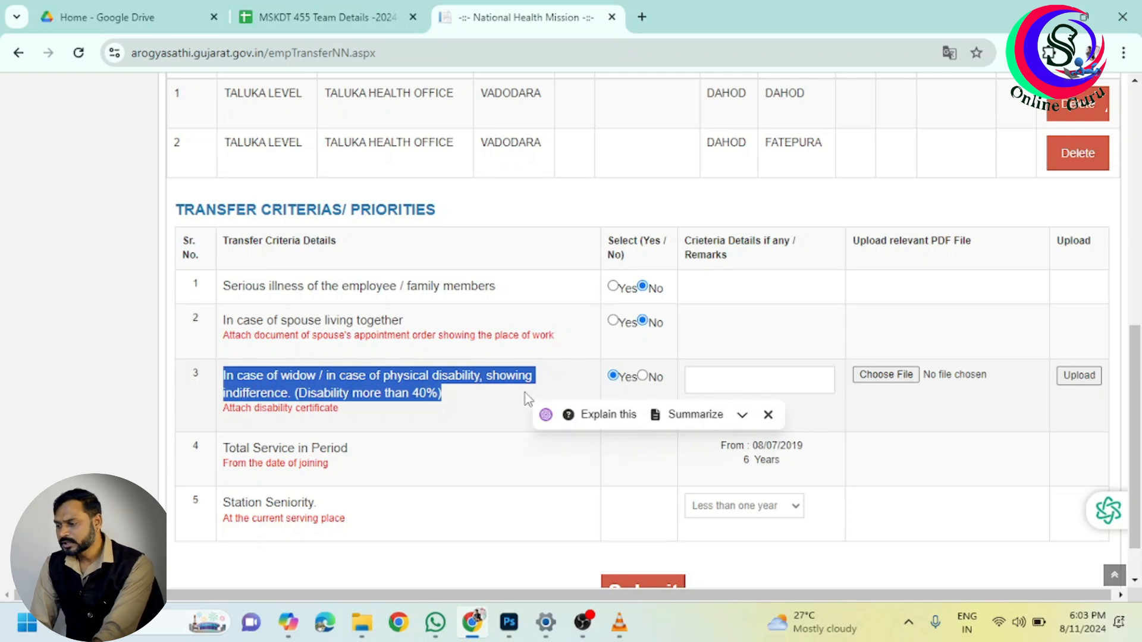
pyautogui.click(494, 398)
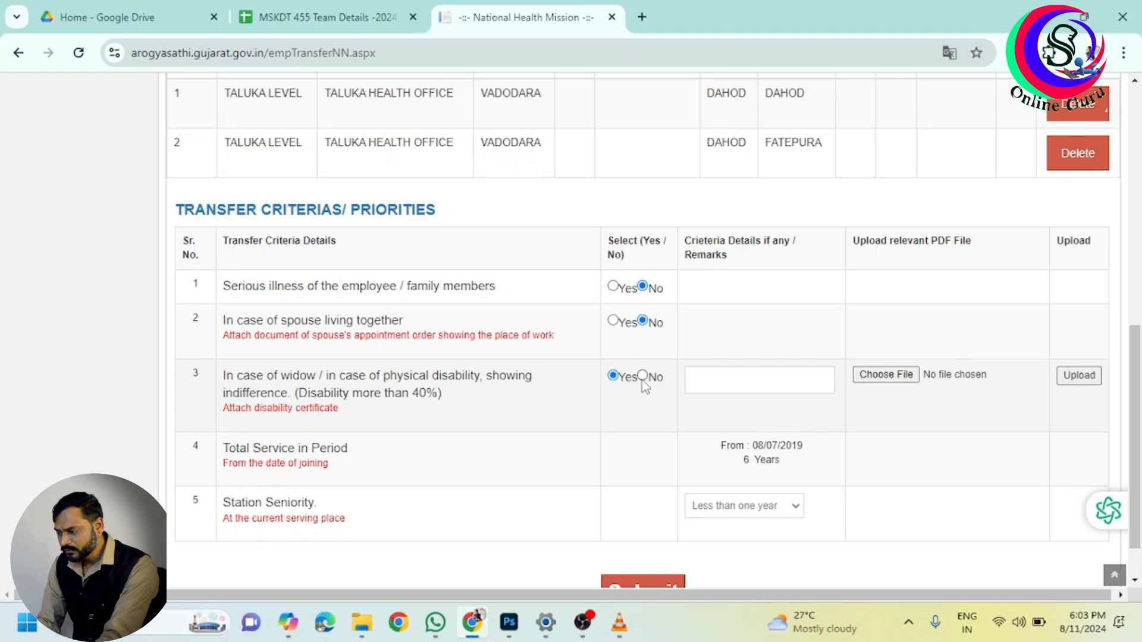
pyautogui.click(708, 382)
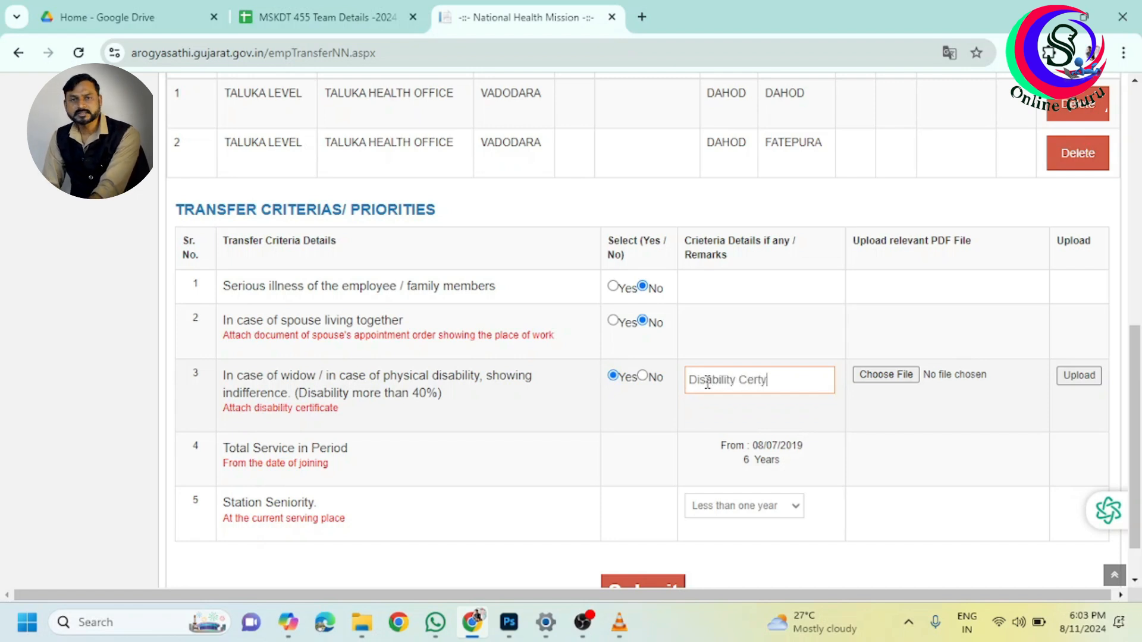
pyautogui.click(650, 376)
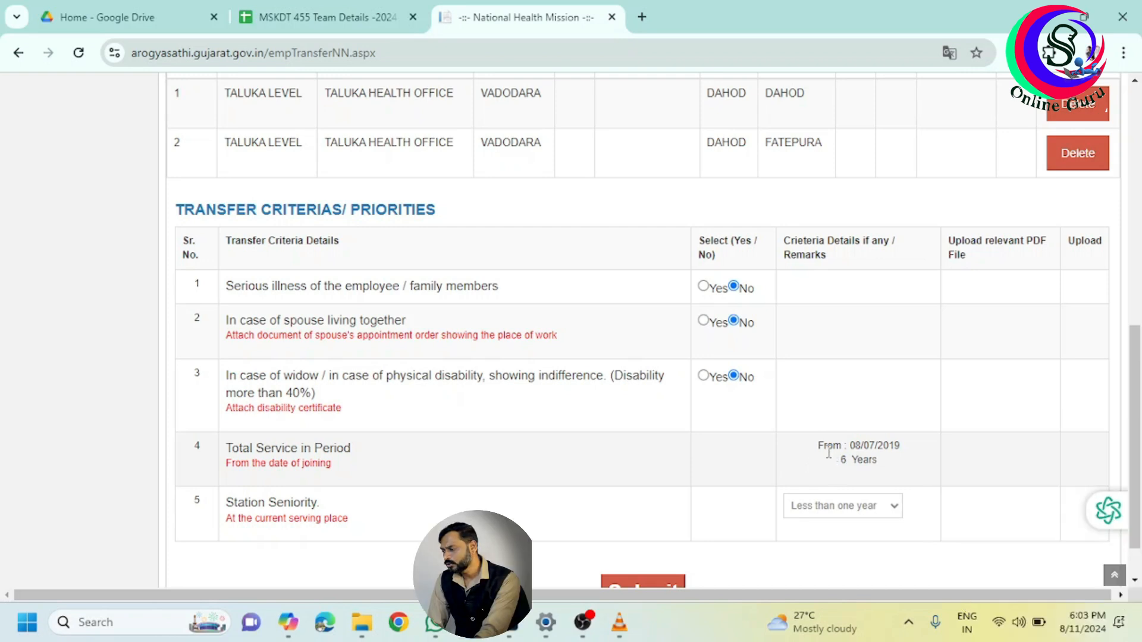
pyautogui.moveTo(821, 450); pyautogui.dragTo(909, 466)
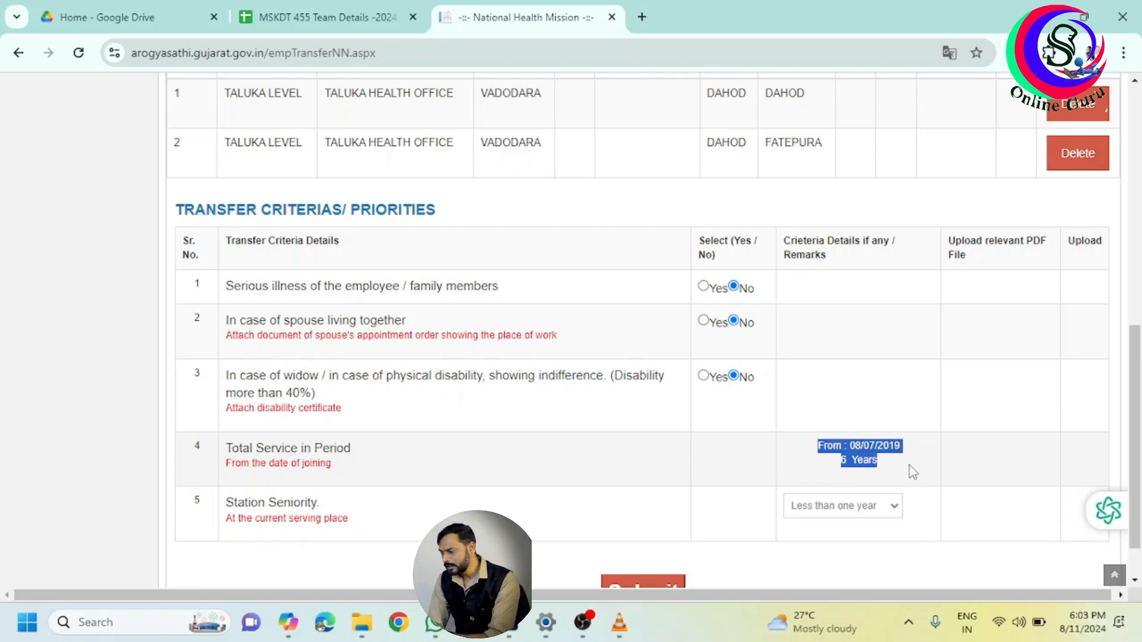
pyautogui.click(905, 465)
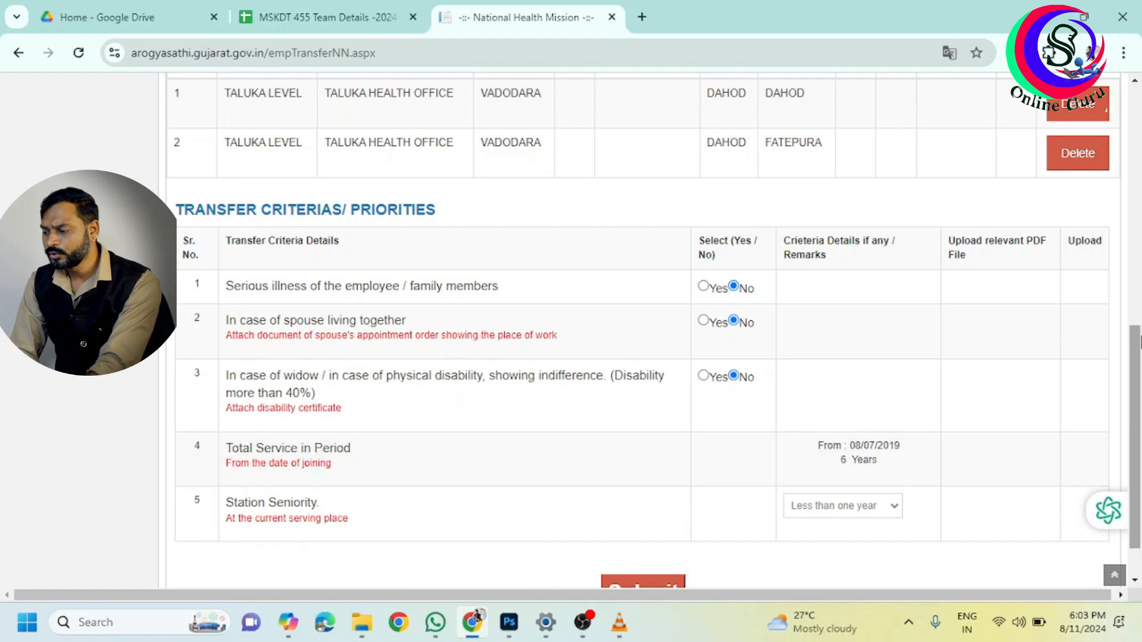
pyautogui.scroll(-2, 618, 412)
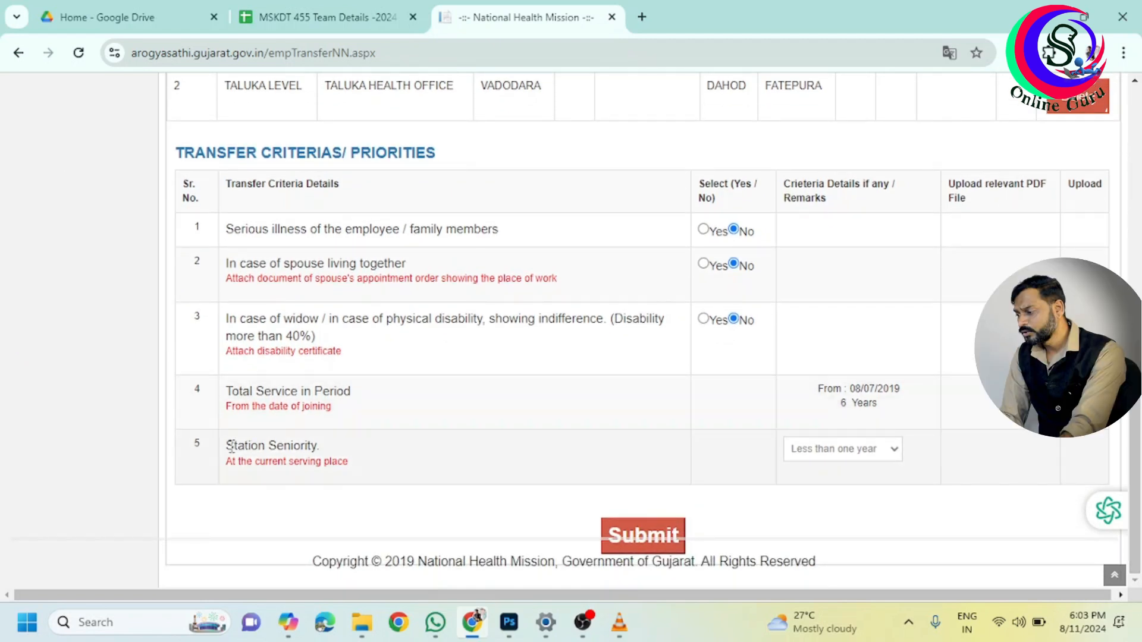
pyautogui.moveTo(227, 445); pyautogui.dragTo(331, 449)
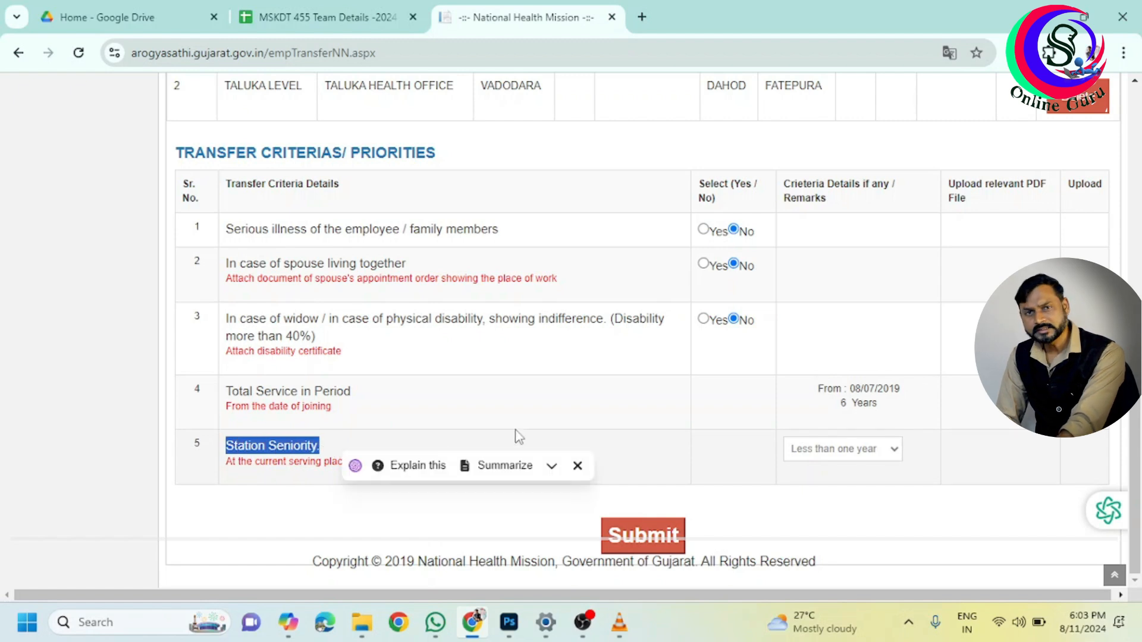
pyautogui.click(662, 450)
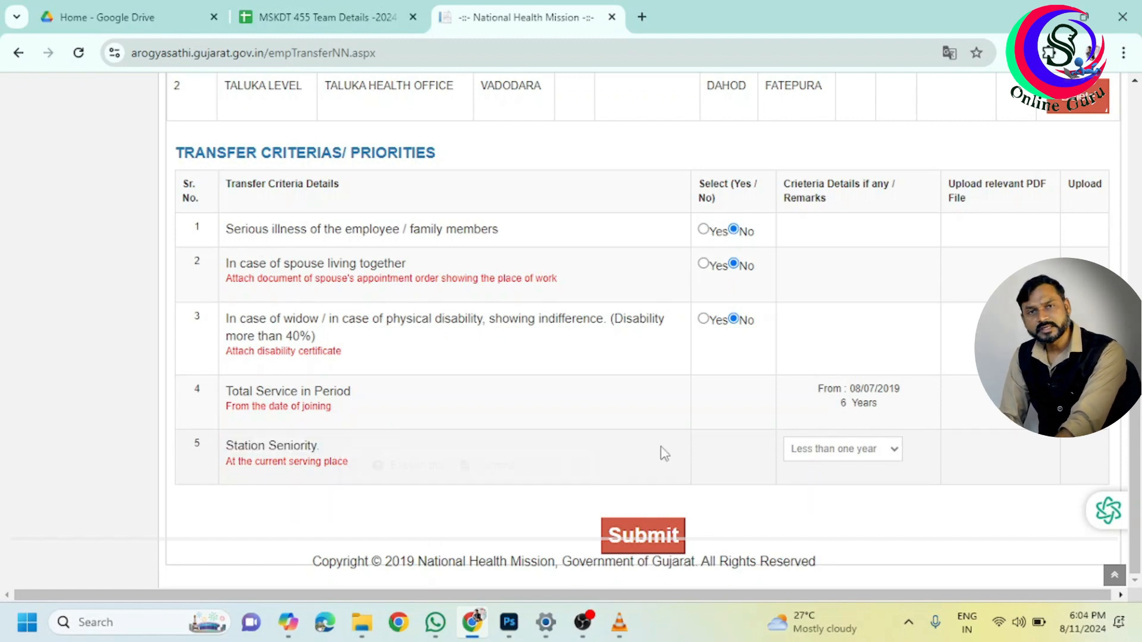
pyautogui.click(807, 454)
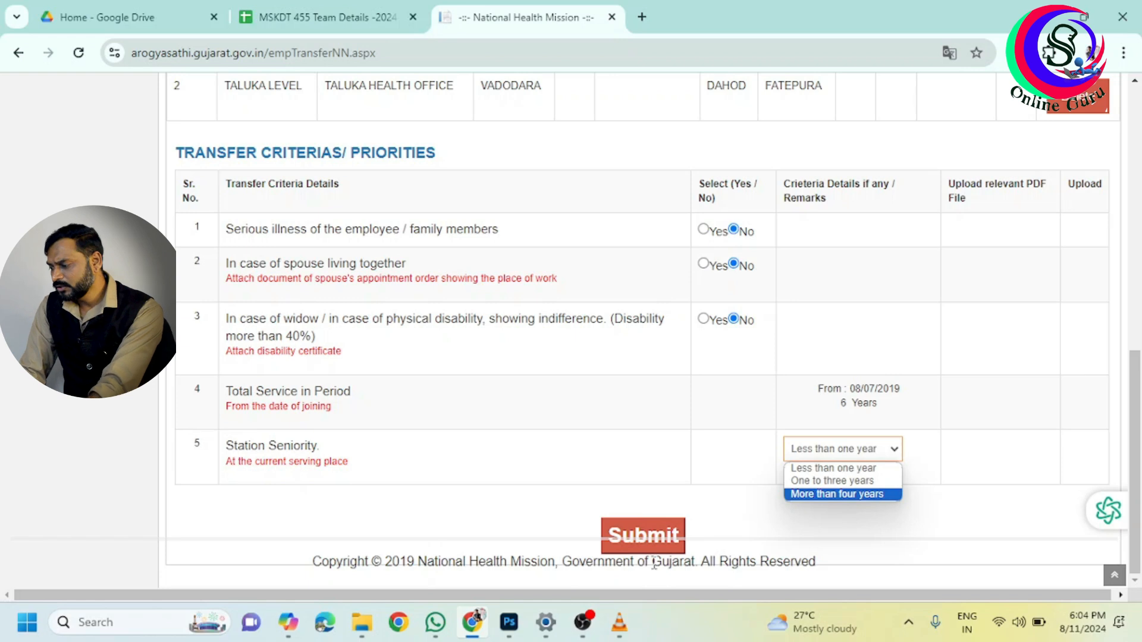
pyautogui.scroll(5, 654, 562)
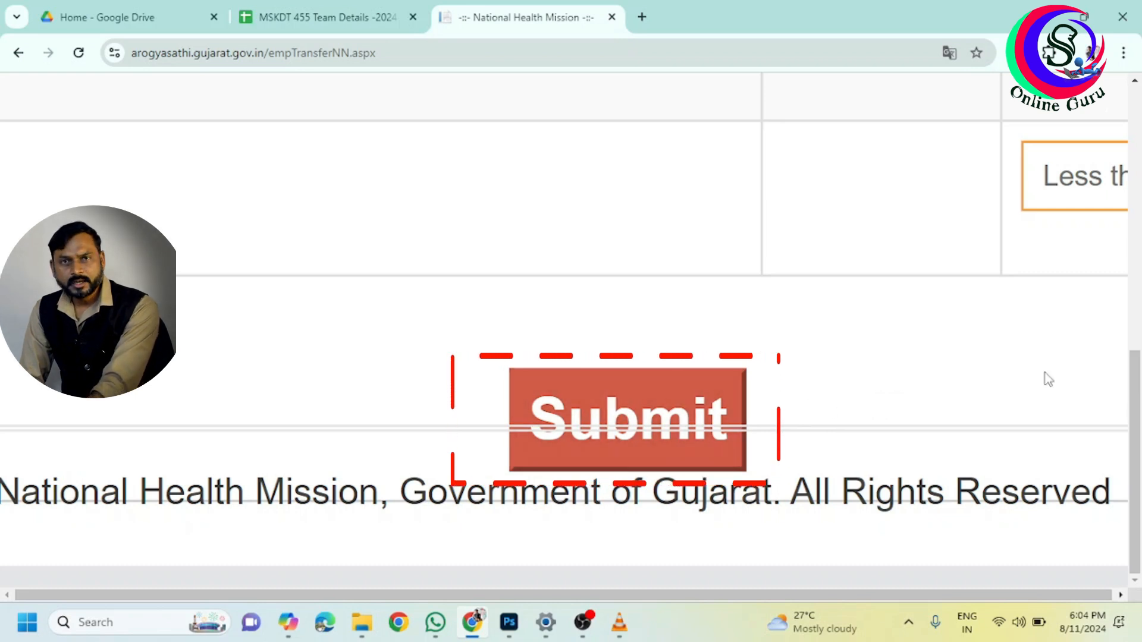
pyautogui.scroll(-5, 502, 321)
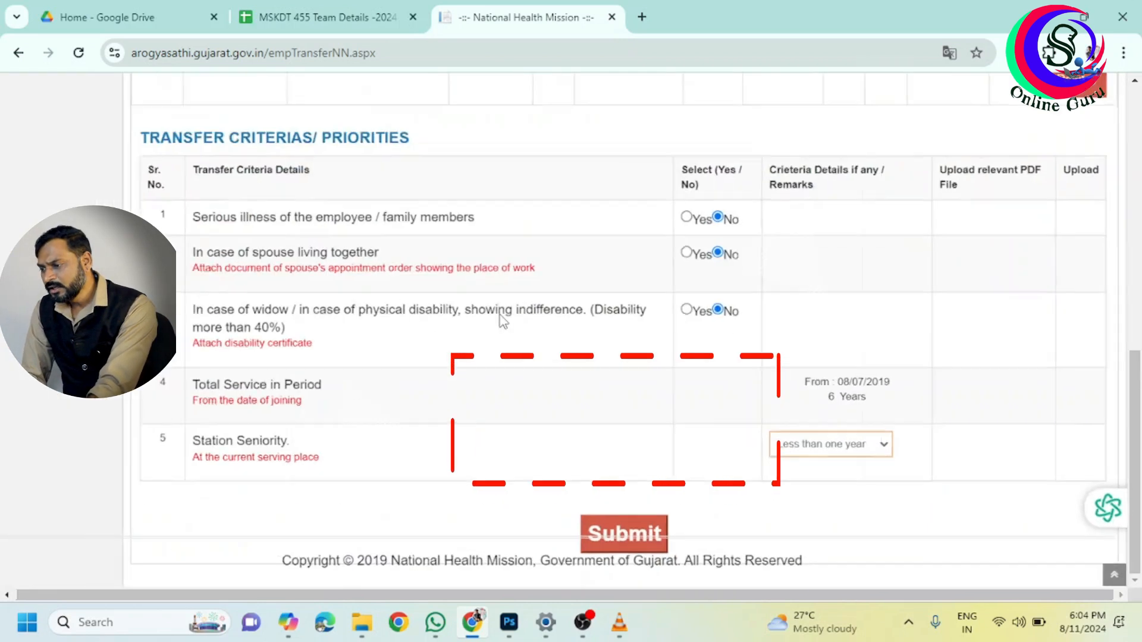
pyautogui.scroll(-1, 503, 322)
pyautogui.moveTo(1141, 447); pyautogui.dragTo(1141, 188)
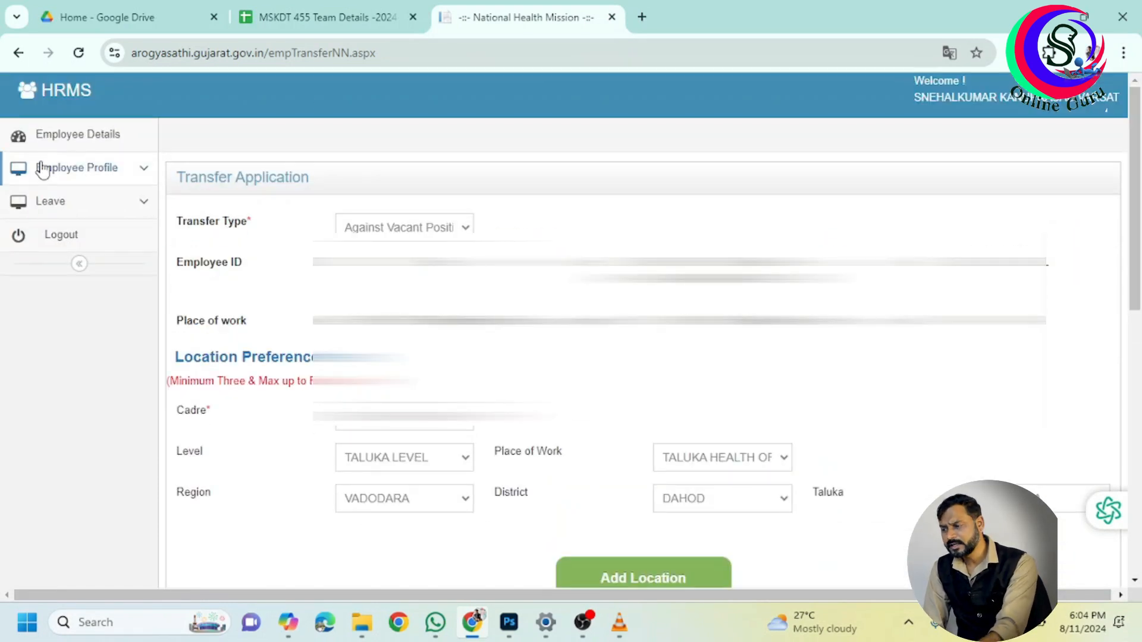
# Open Transfer Status under Employee Profile and download the vacancy list
pyautogui.scroll(5, 41, 169)
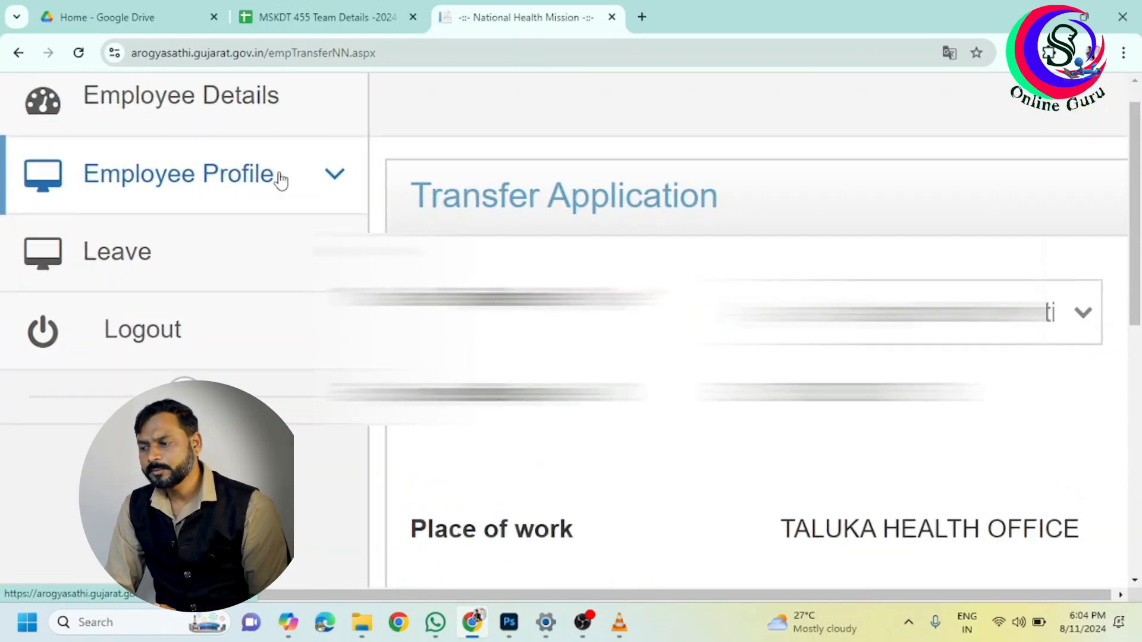
pyautogui.click(321, 177)
pyautogui.click(443, 146)
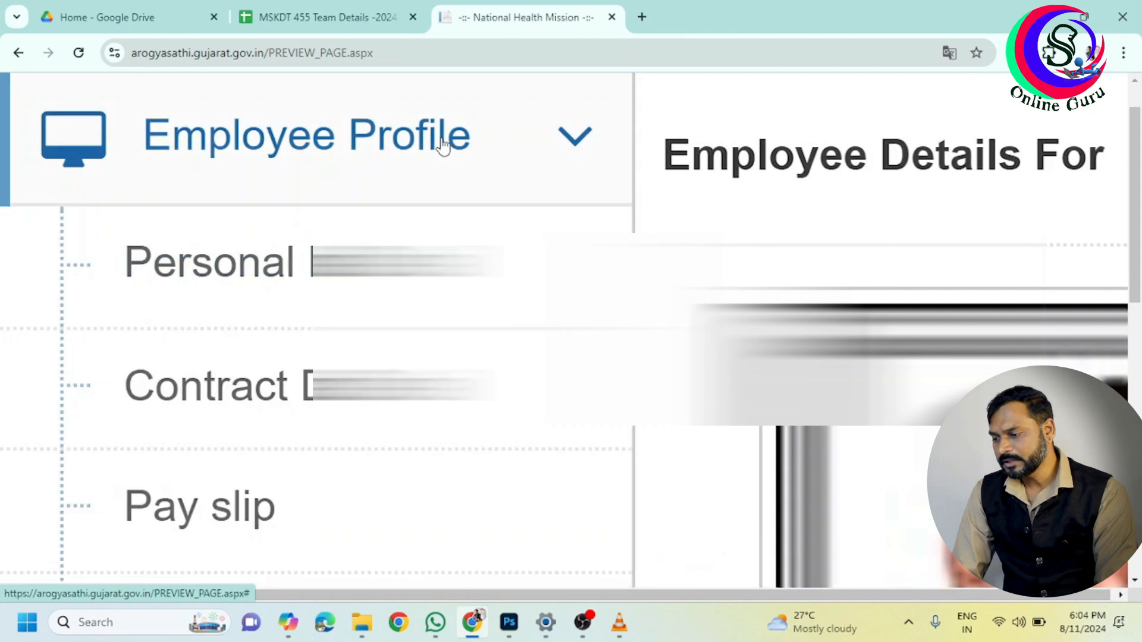
pyautogui.moveTo(1141, 165); pyautogui.dragTo(1141, 199)
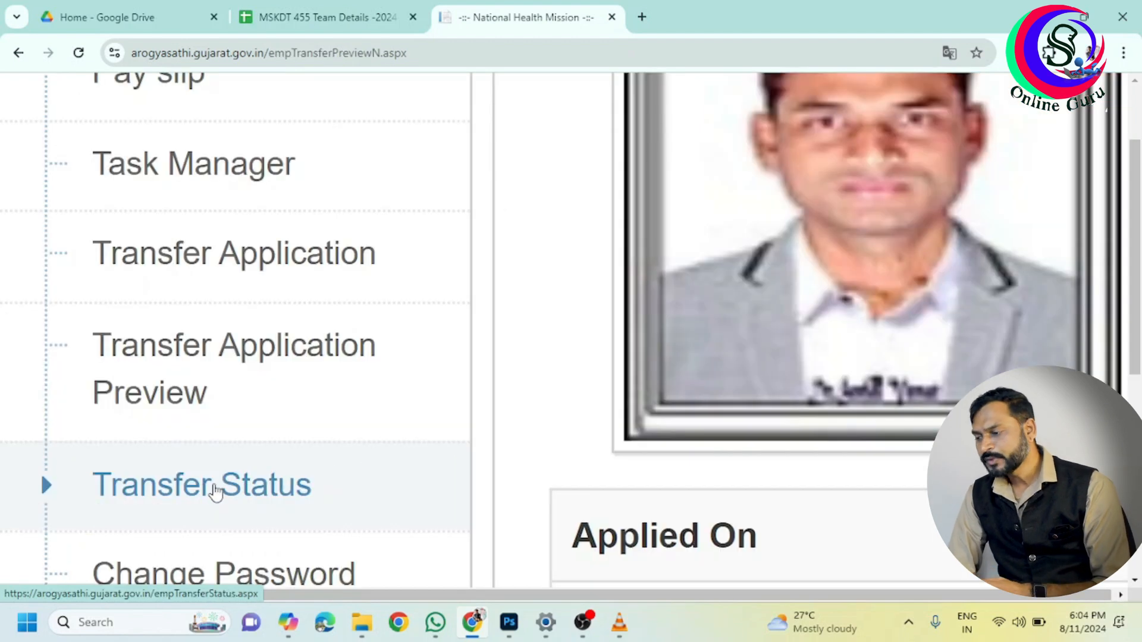
pyautogui.click(215, 485)
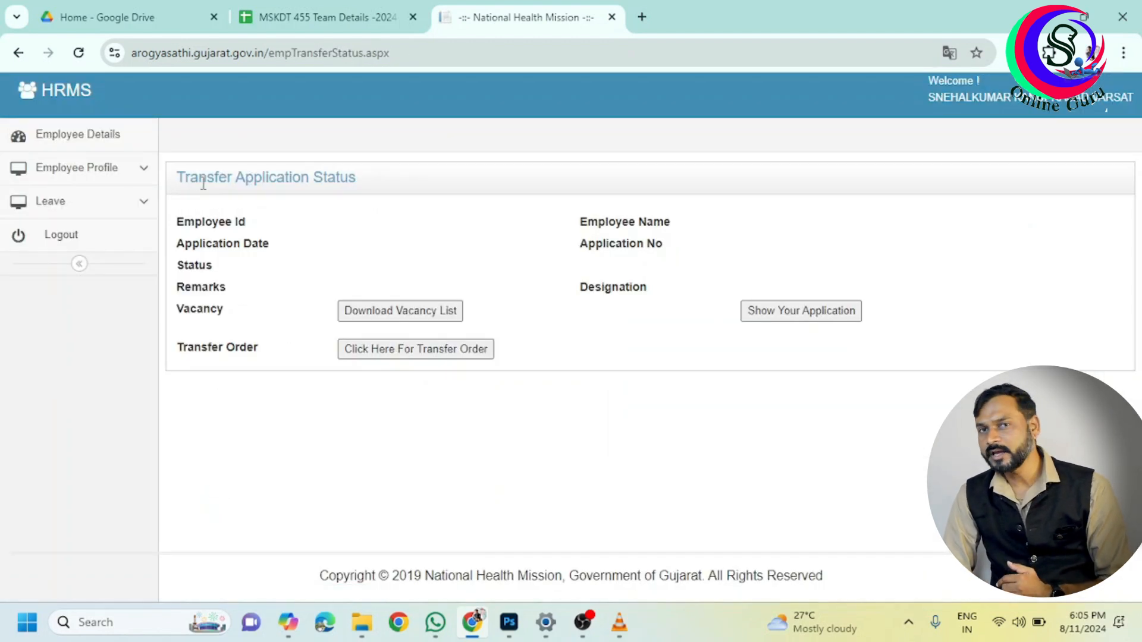
pyautogui.moveTo(274, 186); pyautogui.dragTo(391, 198)
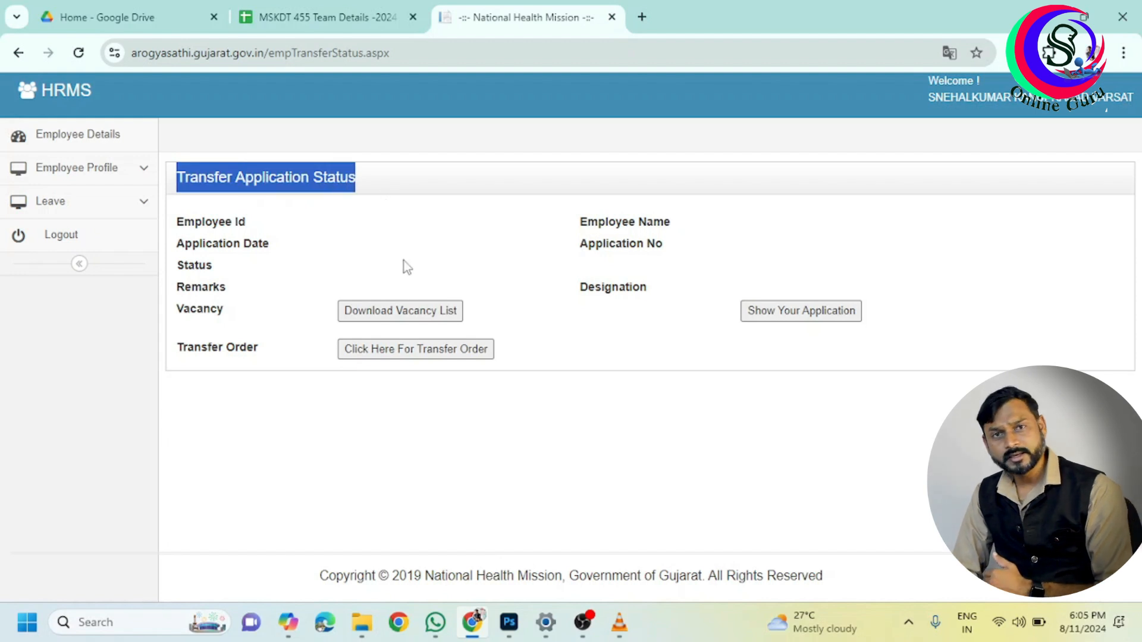
pyautogui.click(402, 317)
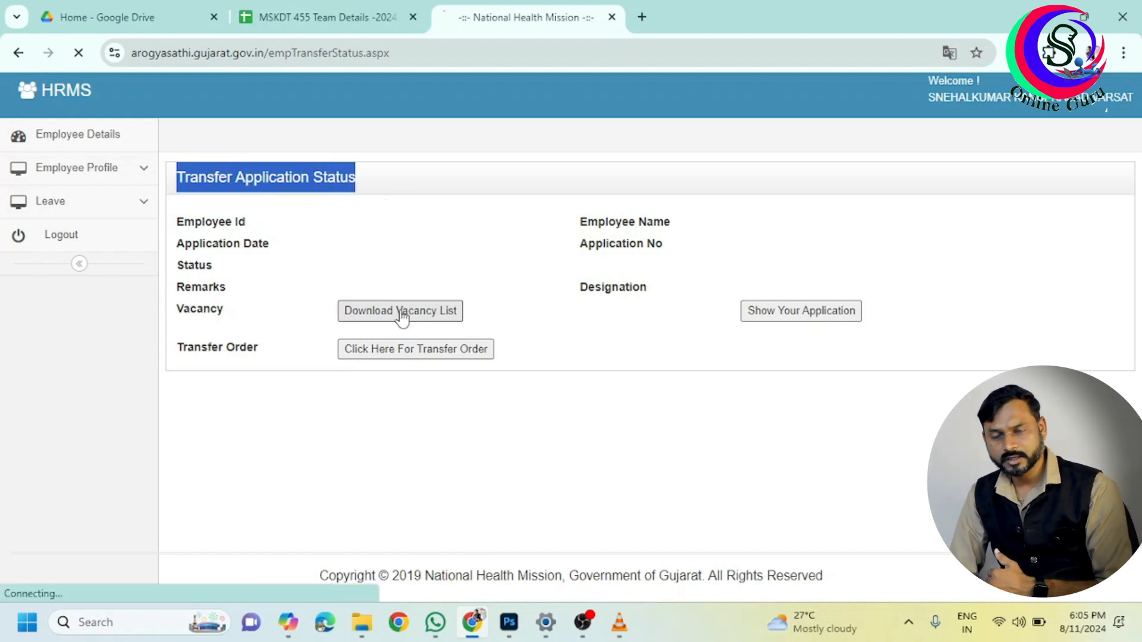